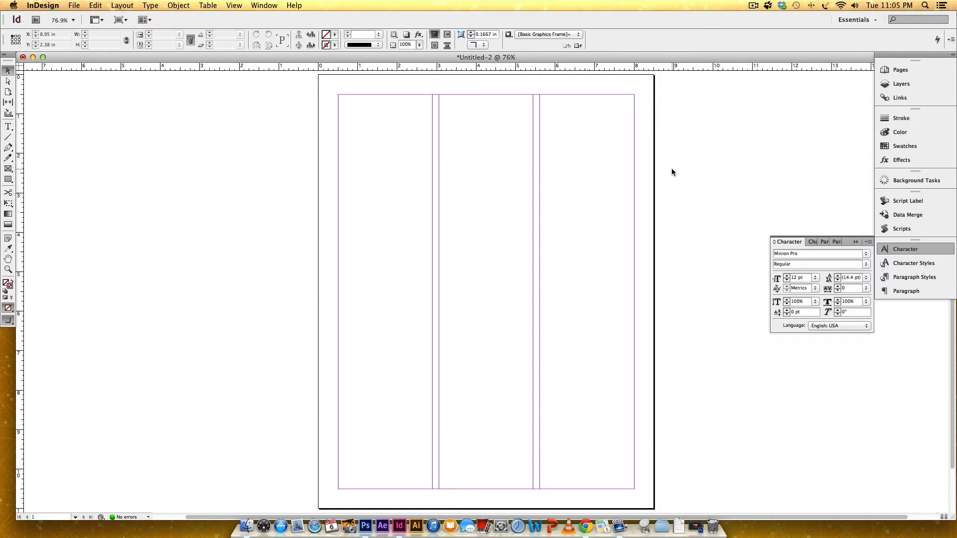
scroll(671, 167, down, 2)
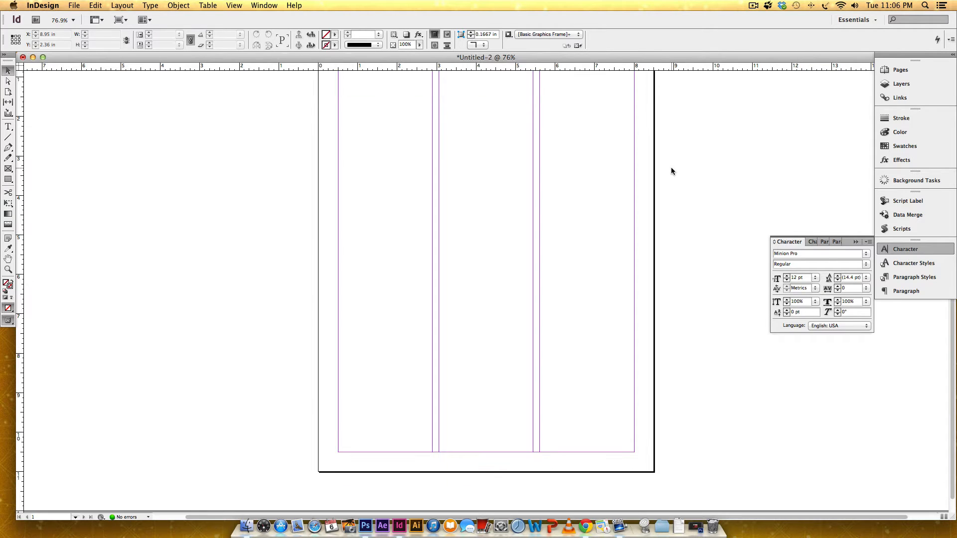
scroll(670, 170, up, 2)
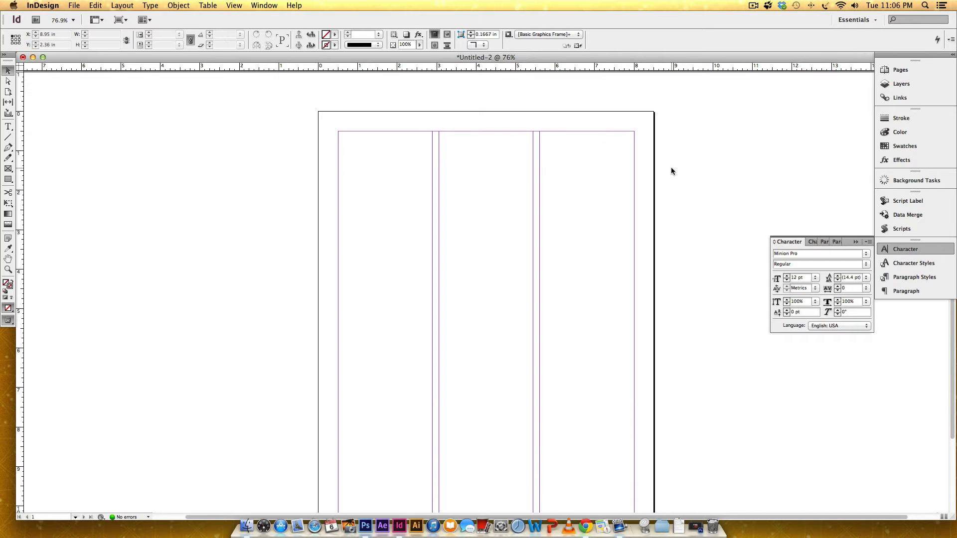
scroll(691, 173, down, 2)
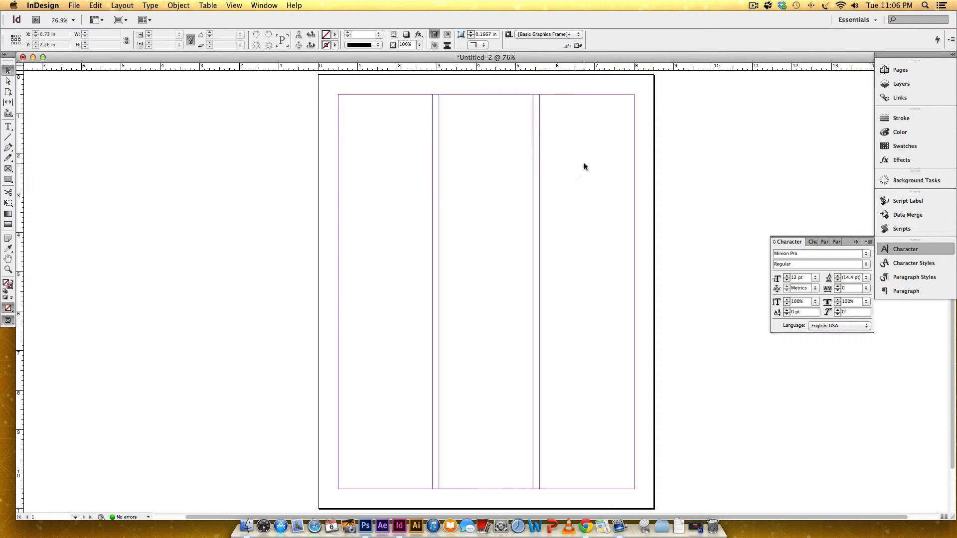
- Create a new single-sided document with 3 columns and dismiss the Character panel
click(74, 5)
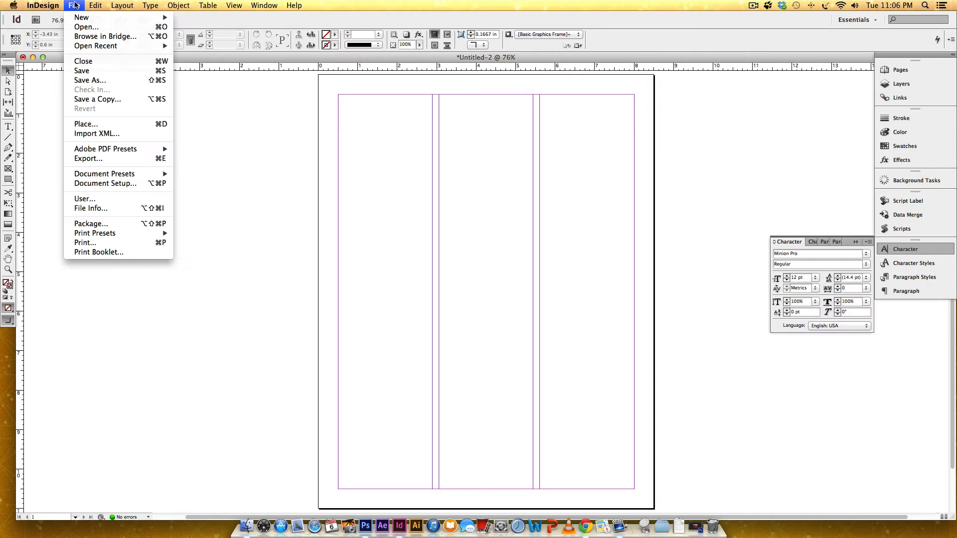
mouse_move(82, 17)
click(209, 27)
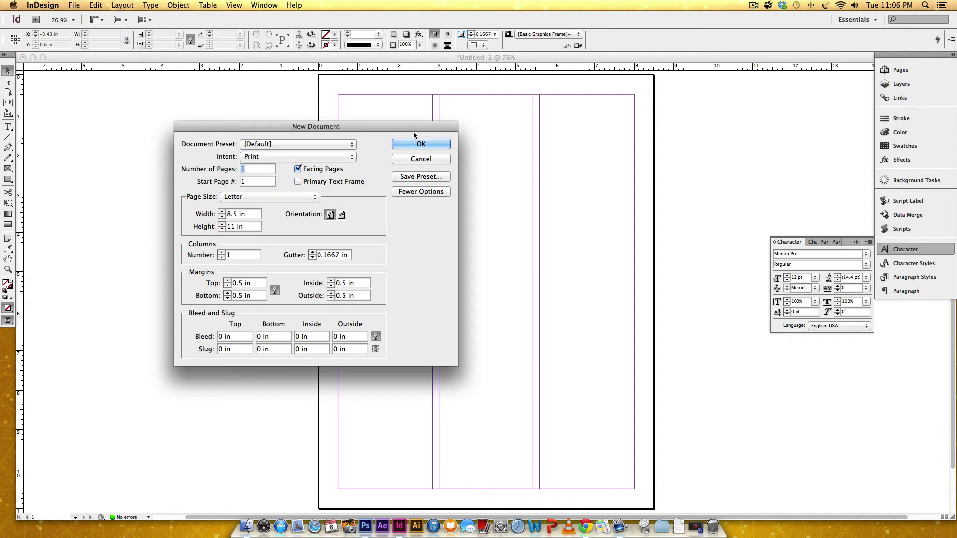
click(222, 252)
click(298, 169)
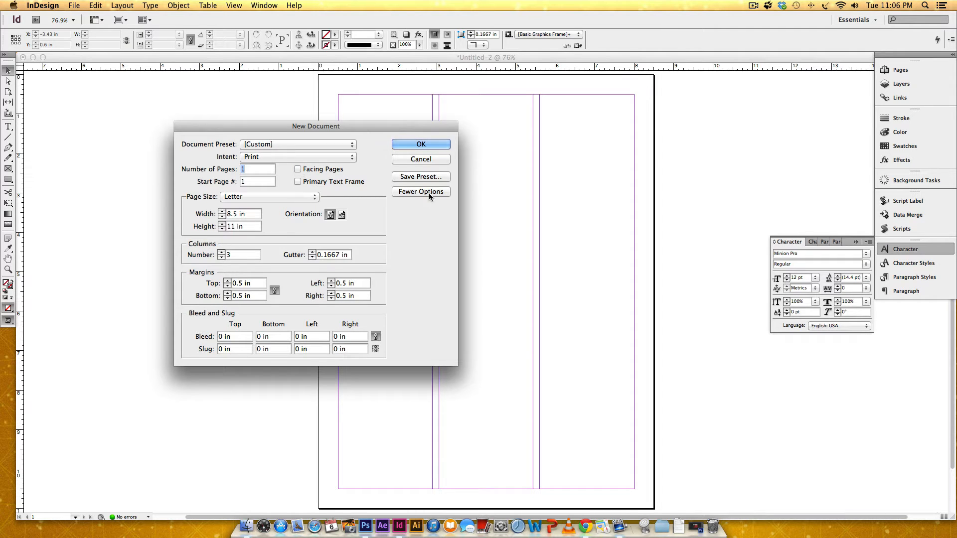
click(434, 145)
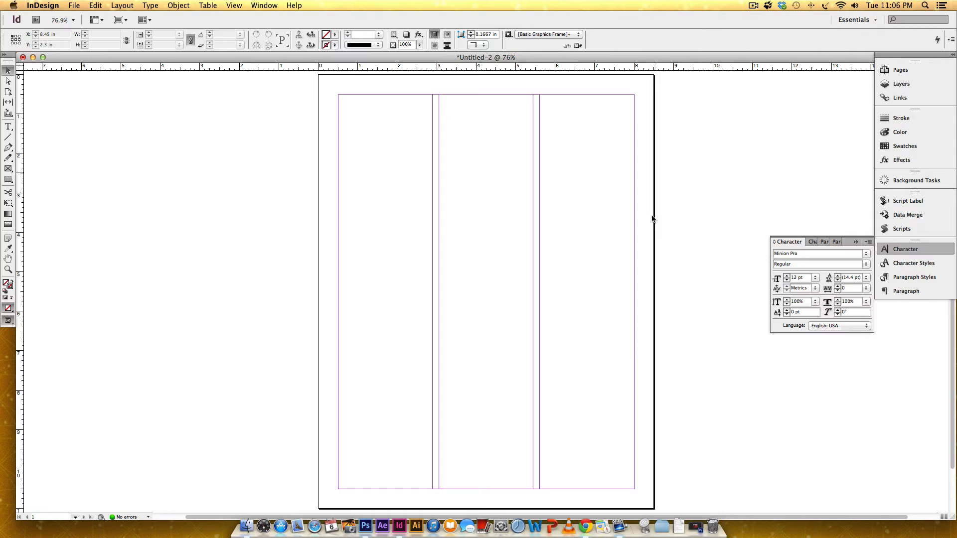
click(858, 241)
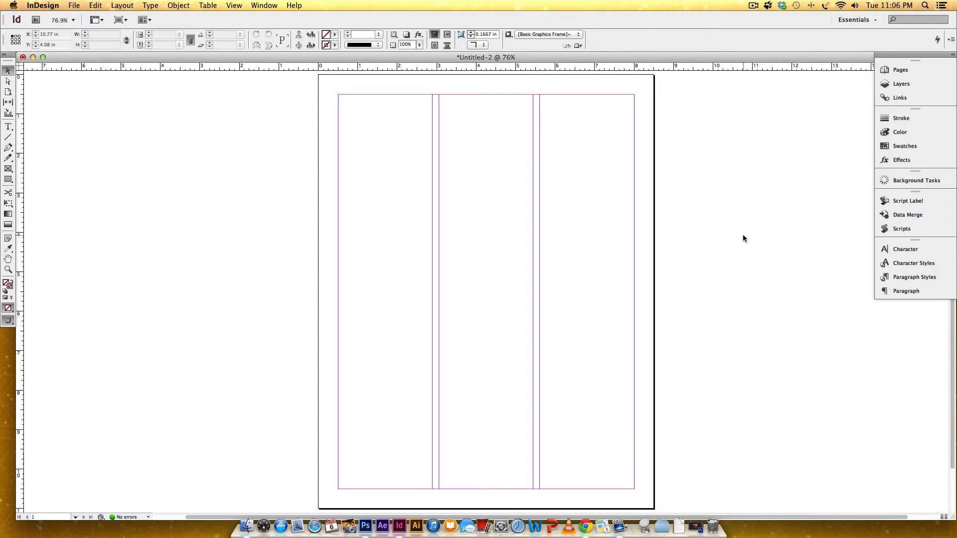
- Paste the quote text frame and park it on the pasteboard right of the page
key(super+v)
drag(556, 233, 794, 142)
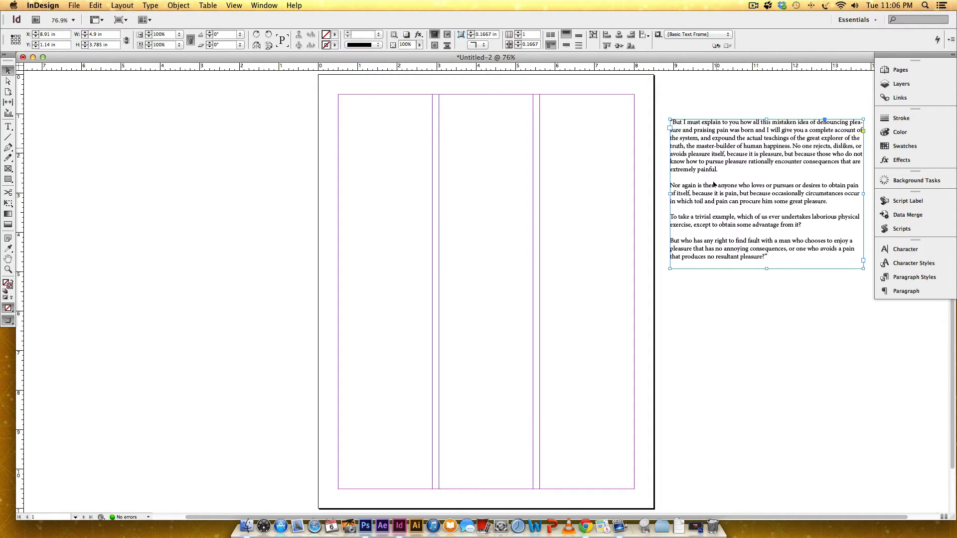
click(591, 426)
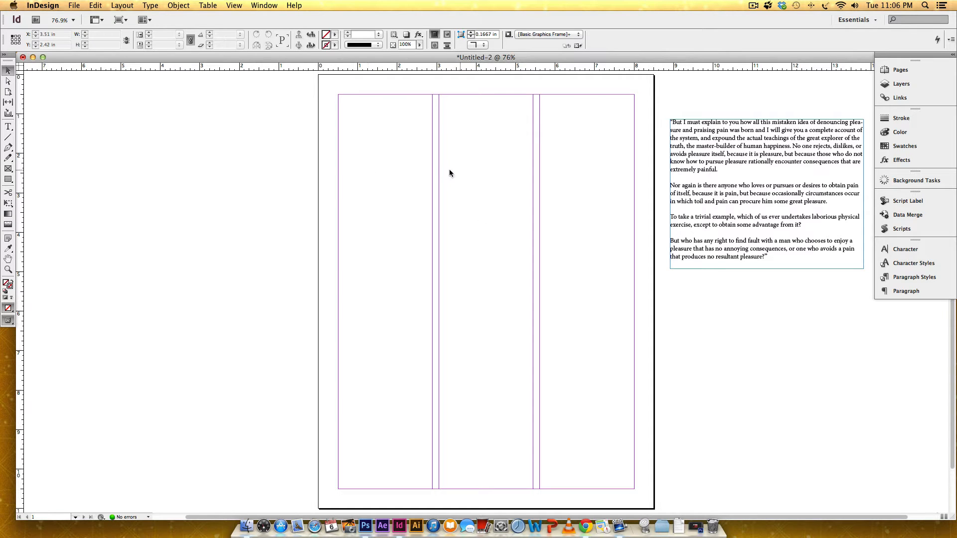
- Place the dog photo nuna.jpg onto the page
click(75, 6)
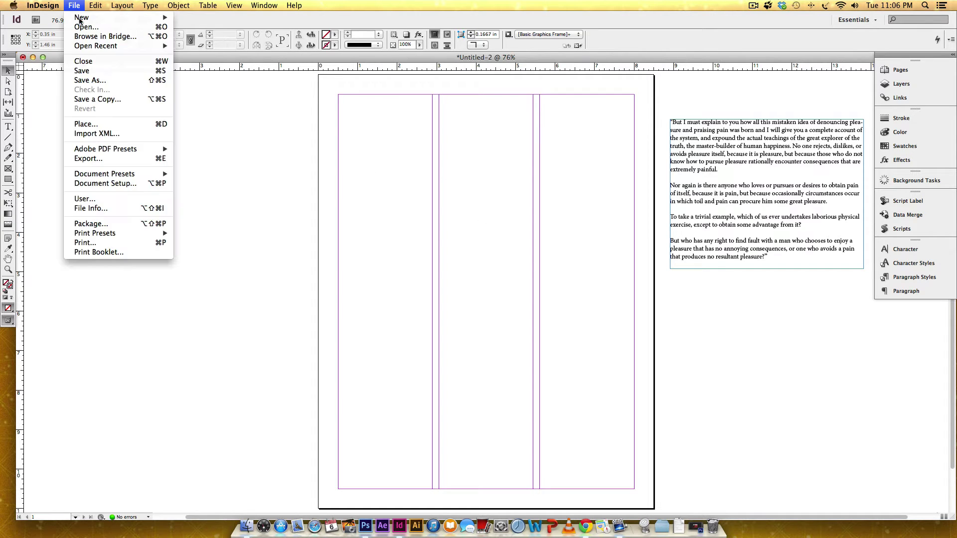
click(97, 125)
click(383, 115)
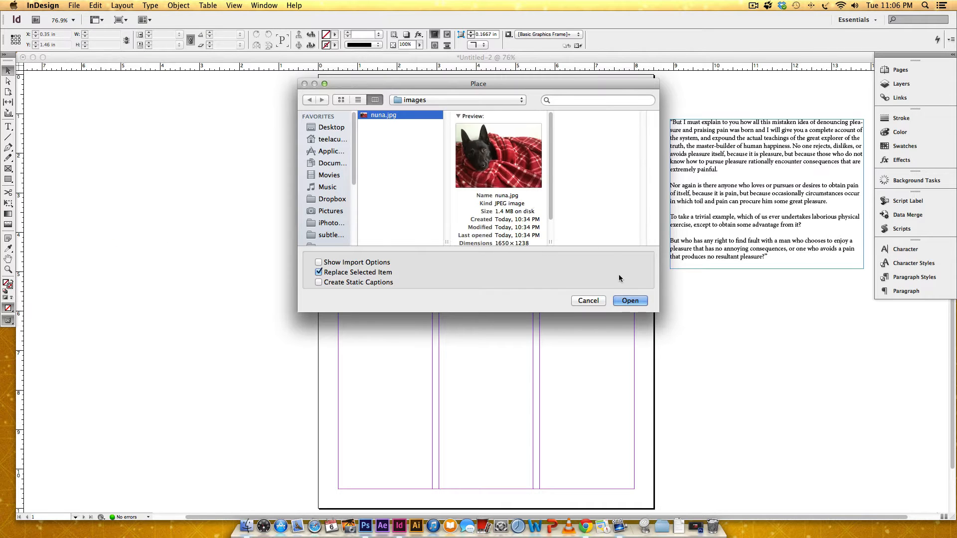
click(631, 301)
click(554, 286)
click(386, 199)
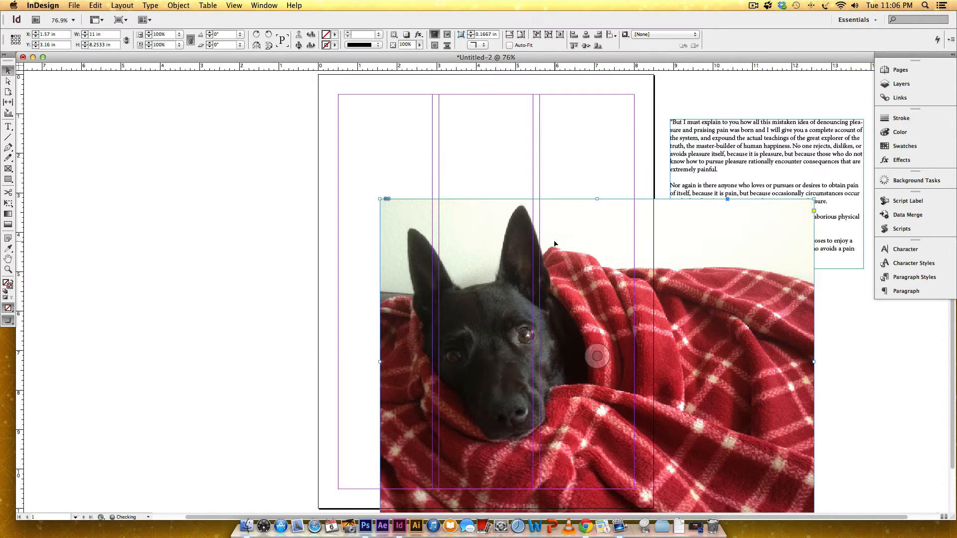
- Fit the photo across the three columns in the upper half, cropping off its bottom
mouse_move(556, 244)
mouse_down()
mouse_move(556, 187)
mouse_move(554, 199)
mouse_up()
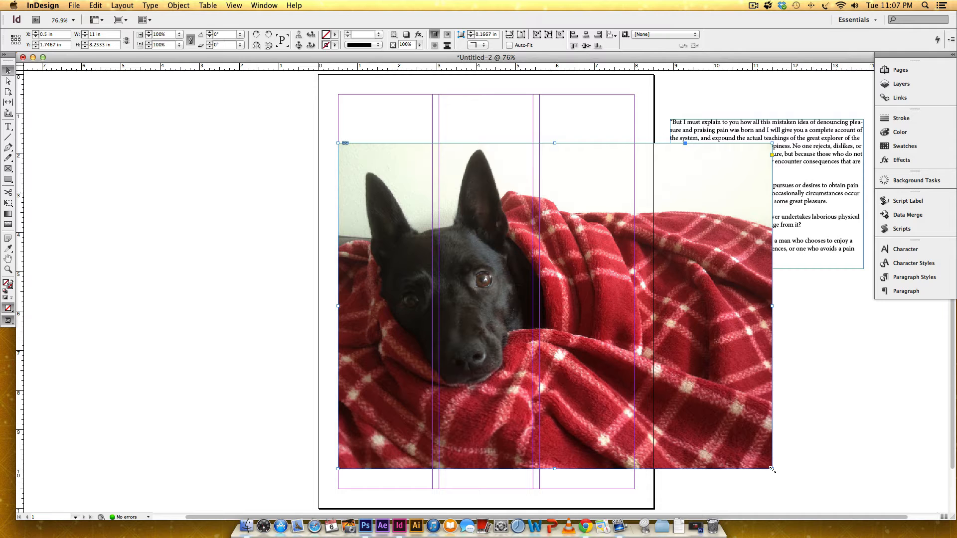
drag(774, 470, 634, 365)
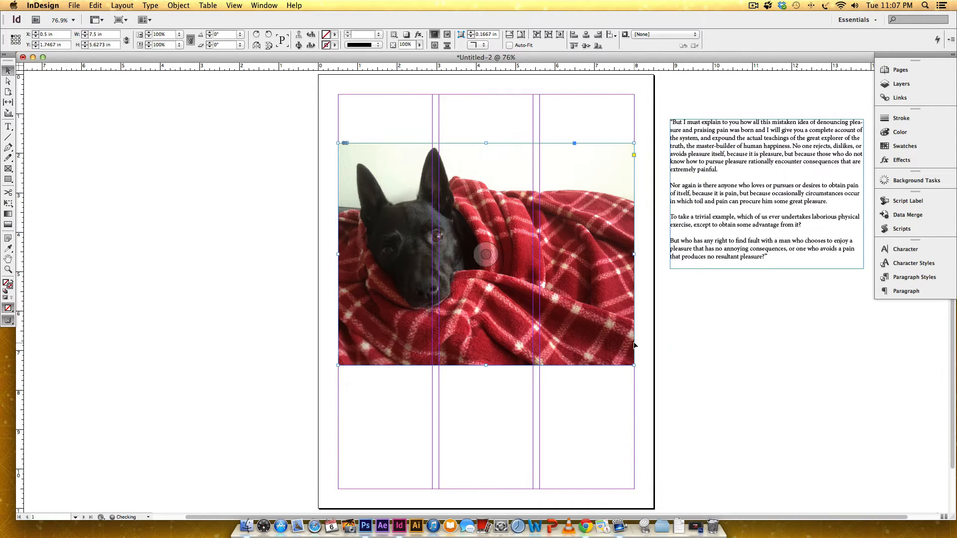
drag(591, 269, 576, 335)
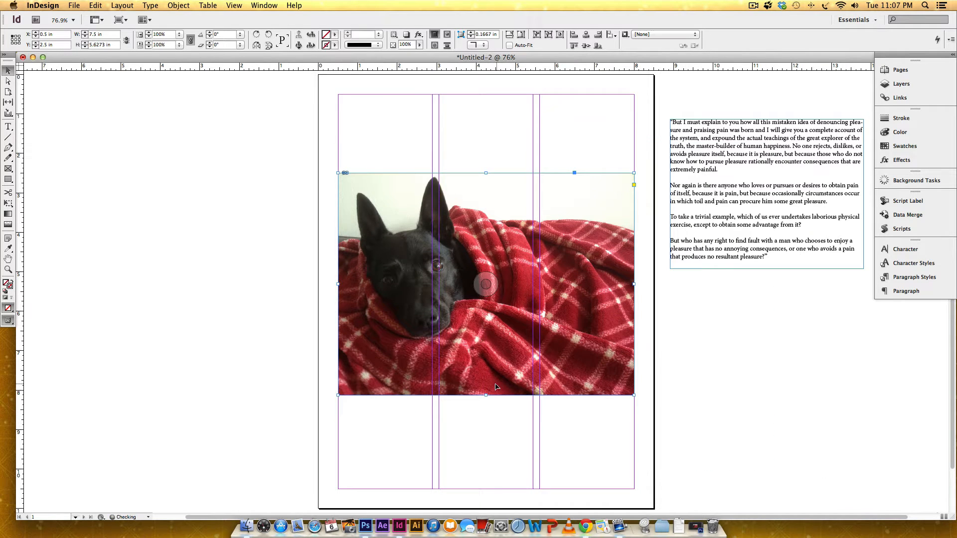
drag(486, 395, 487, 355)
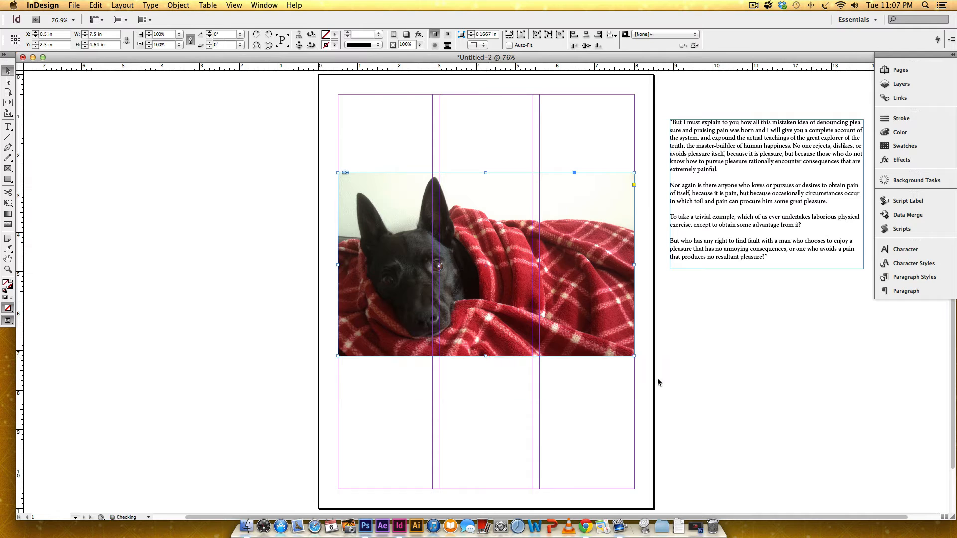
mouse_move(486, 264)
drag(590, 274, 590, 284)
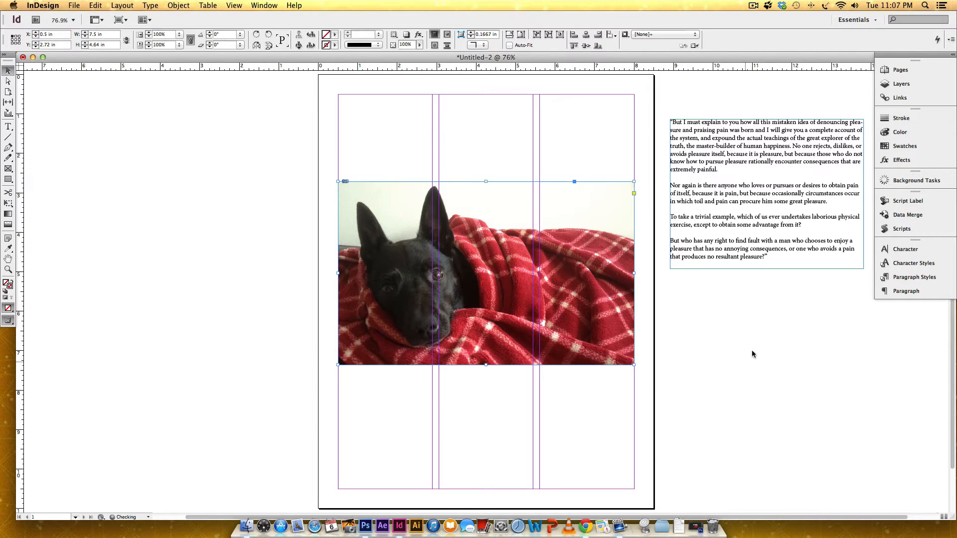
- Give the pasteboard text frame a new font at 13 pt
click(757, 147)
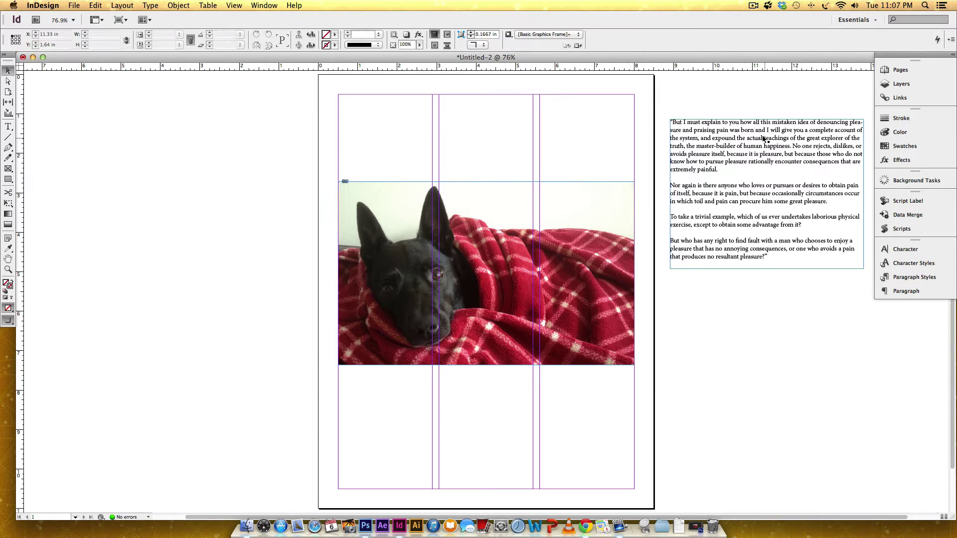
click(905, 250)
click(802, 253)
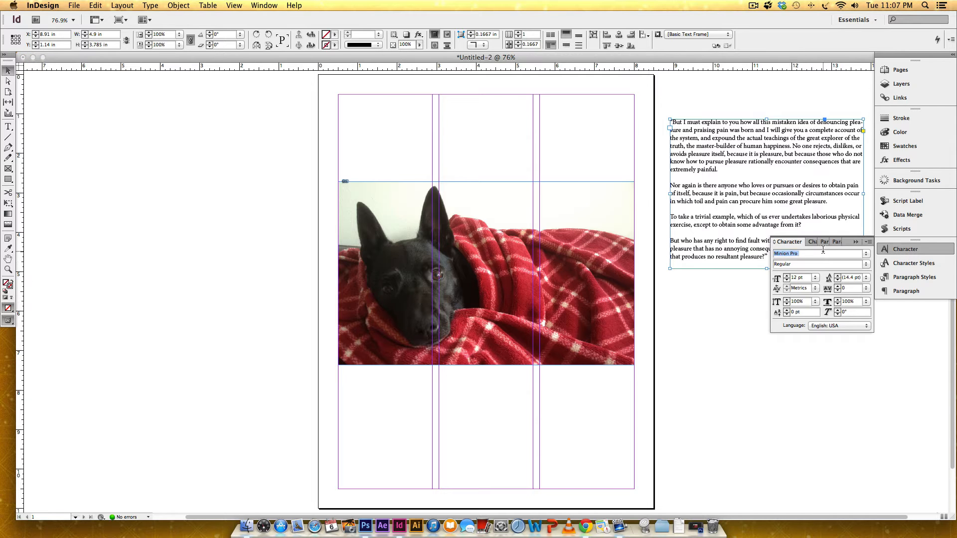
text(Verdana)
key(Return)
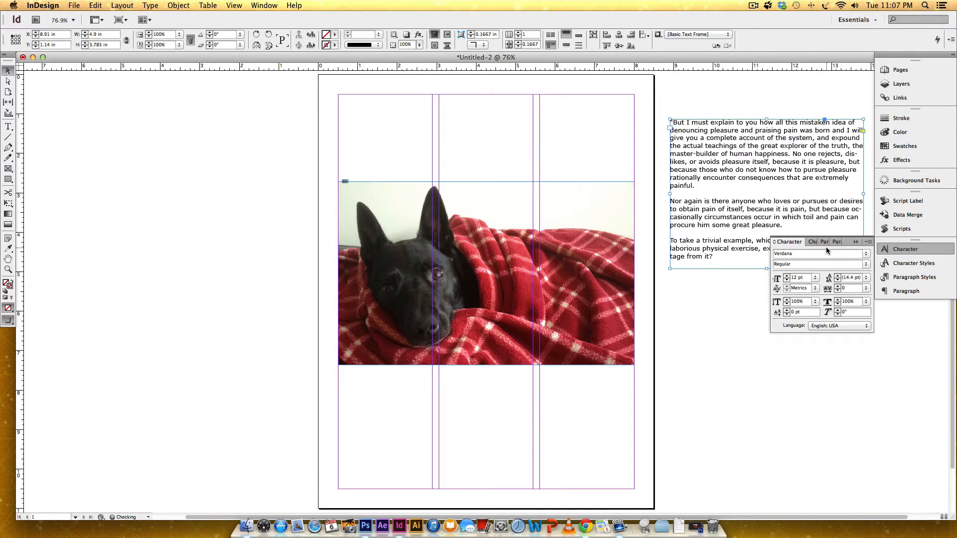
click(787, 275)
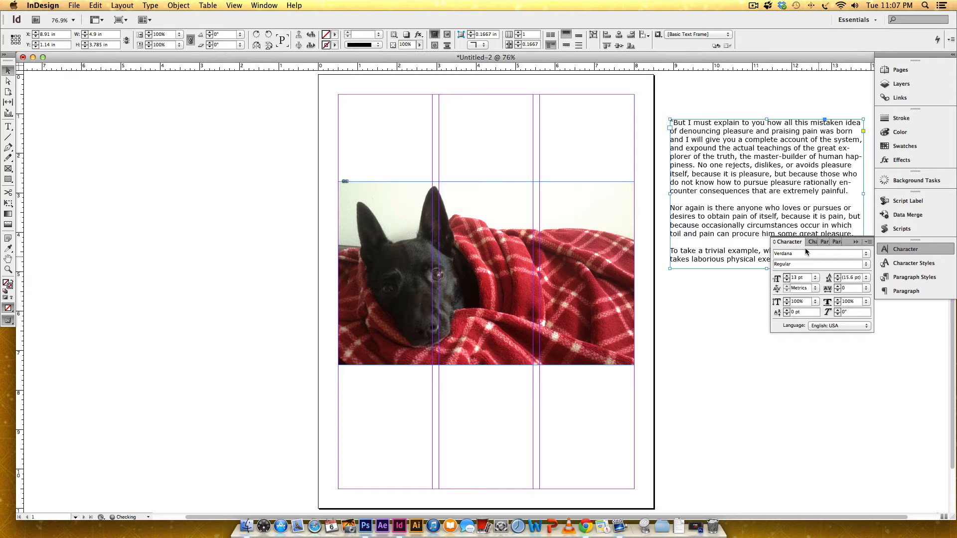
click(857, 243)
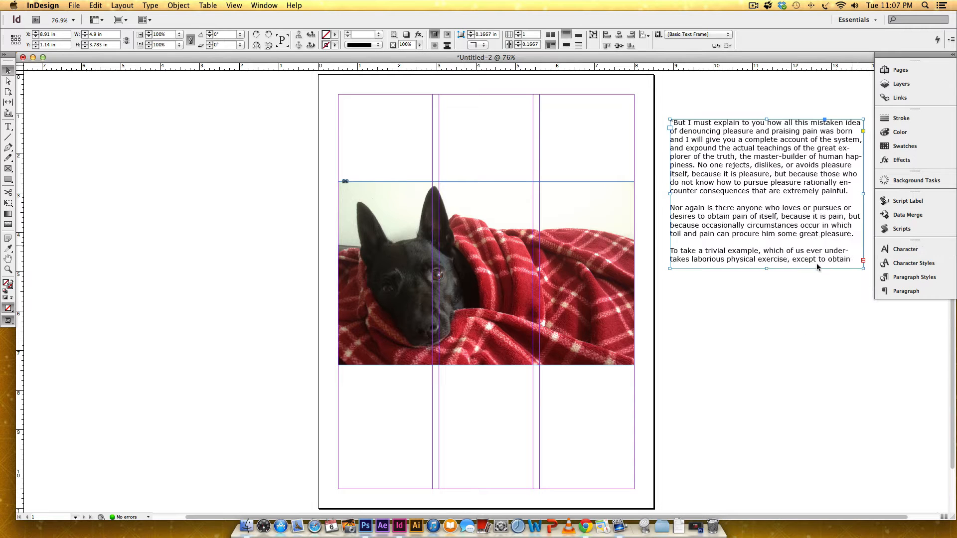
- Enlarge the text frame and move it onto the page below the photo
drag(767, 270, 767, 351)
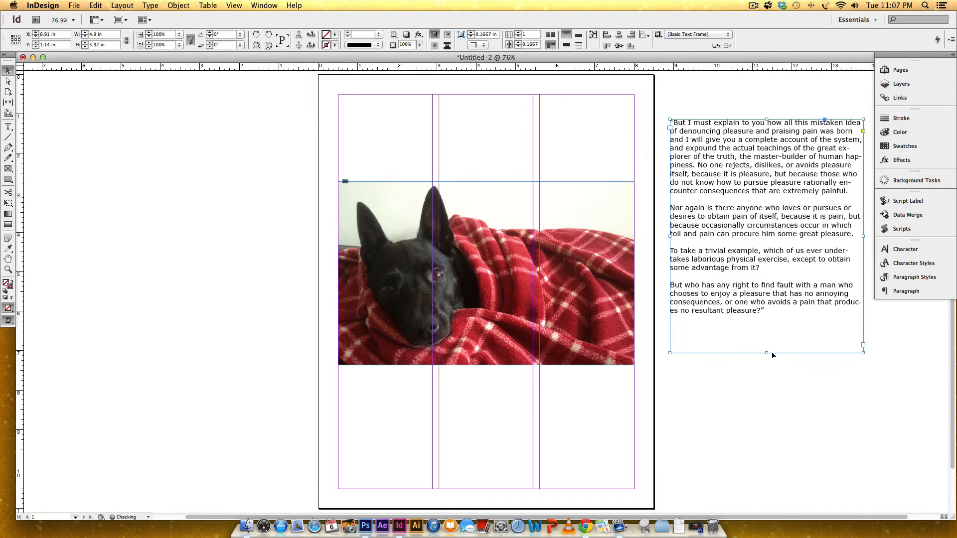
mouse_move(766, 224)
mouse_down()
mouse_move(449, 282)
mouse_move(438, 271)
mouse_move(493, 384)
mouse_up()
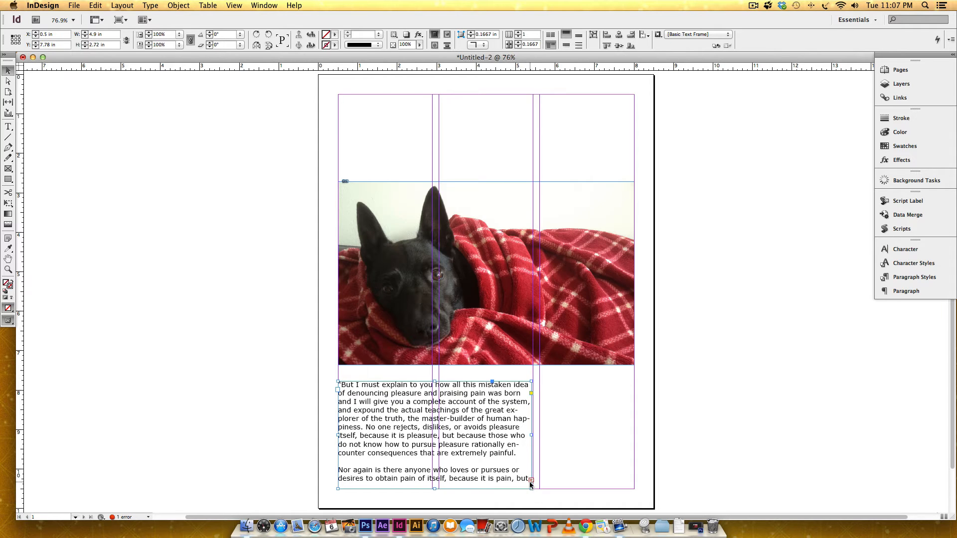
drag(533, 436, 634, 435)
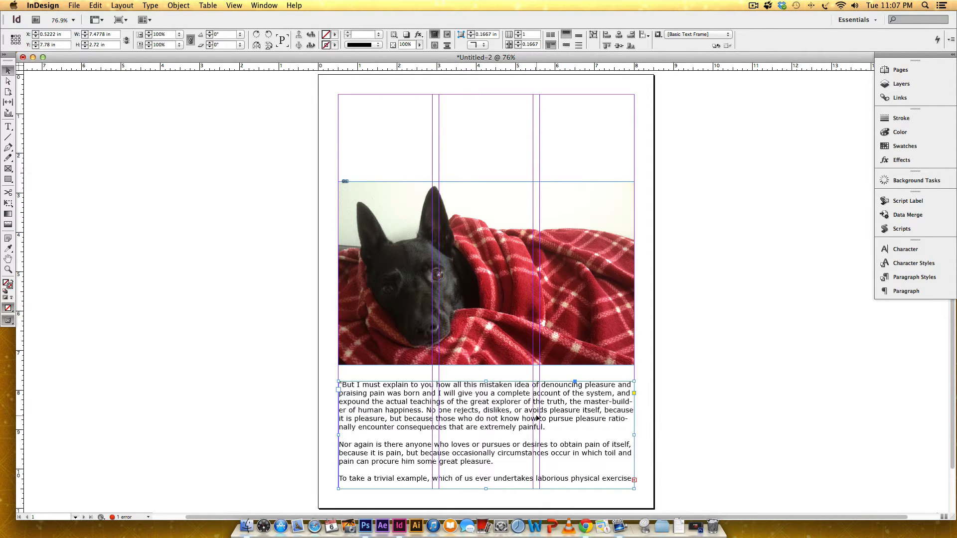
- Draw a text frame above the photo and thread the overflowing story into it
click(711, 367)
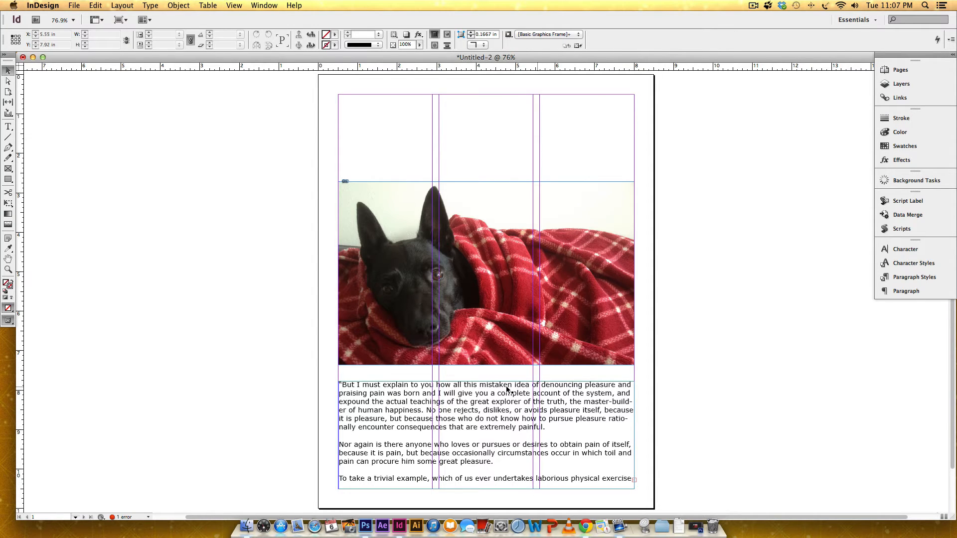
click(9, 127)
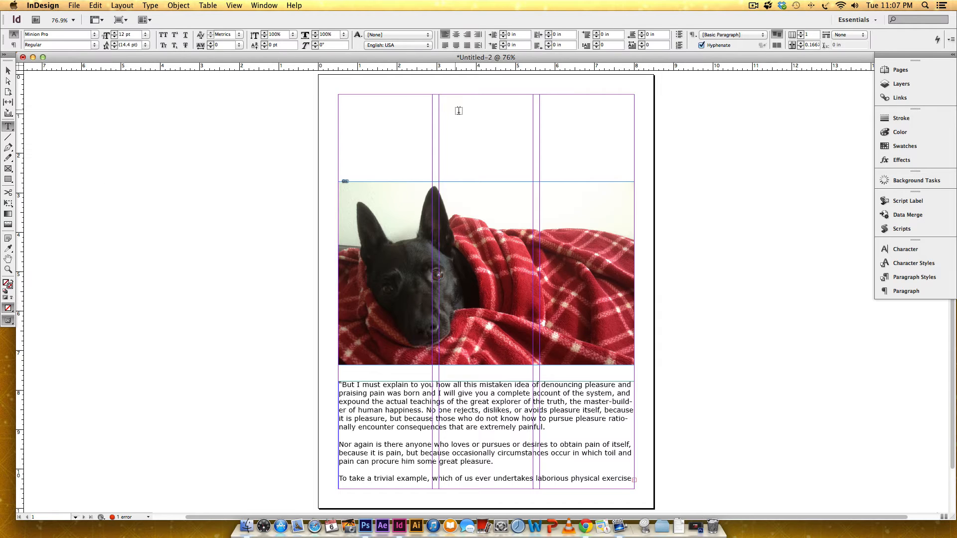
drag(337, 94, 634, 169)
click(7, 71)
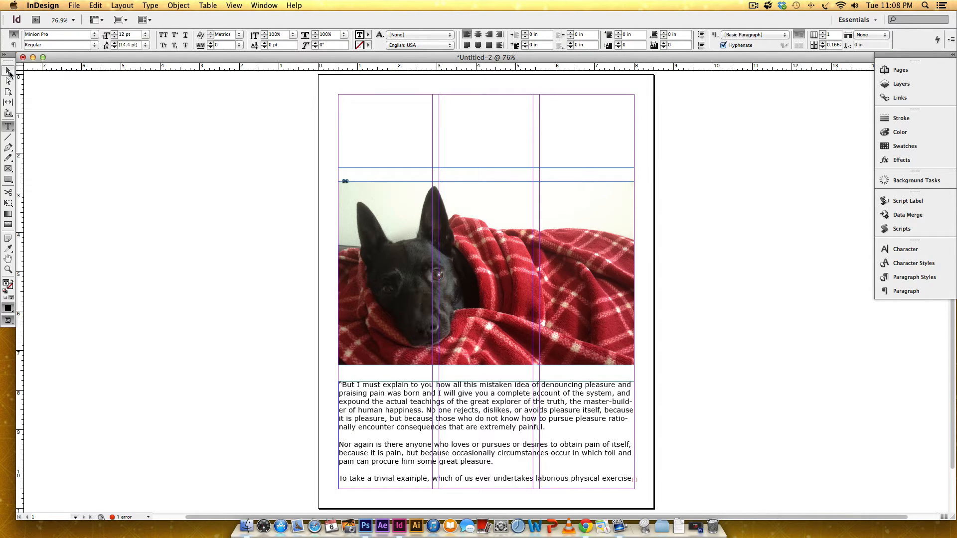
click(8, 71)
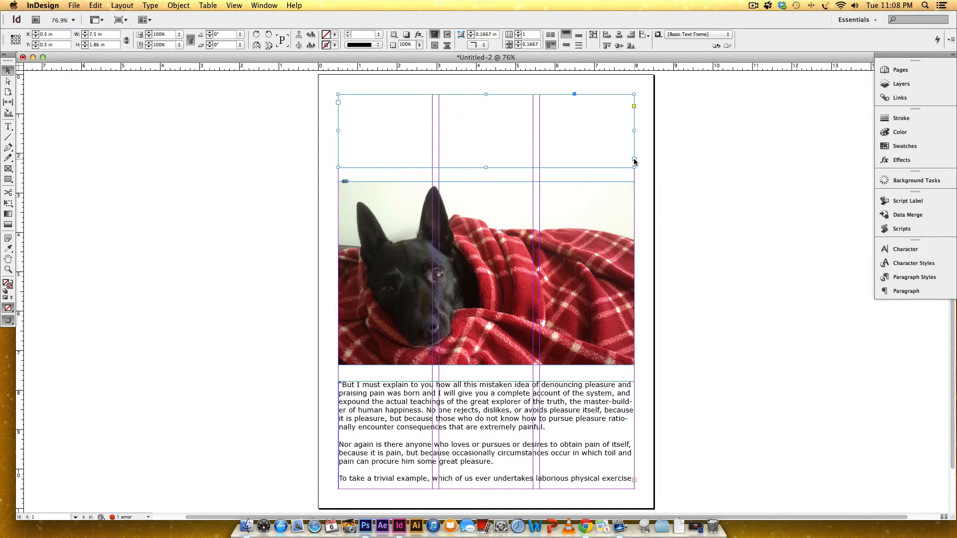
click(490, 412)
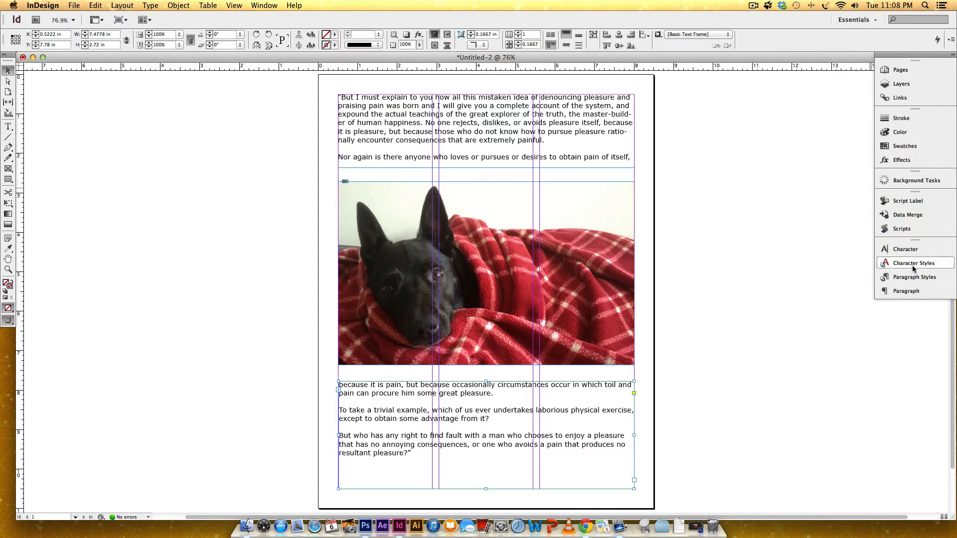
- Select all text in both threaded frames and turn off Hyphenate in the Paragraph panel
click(906, 290)
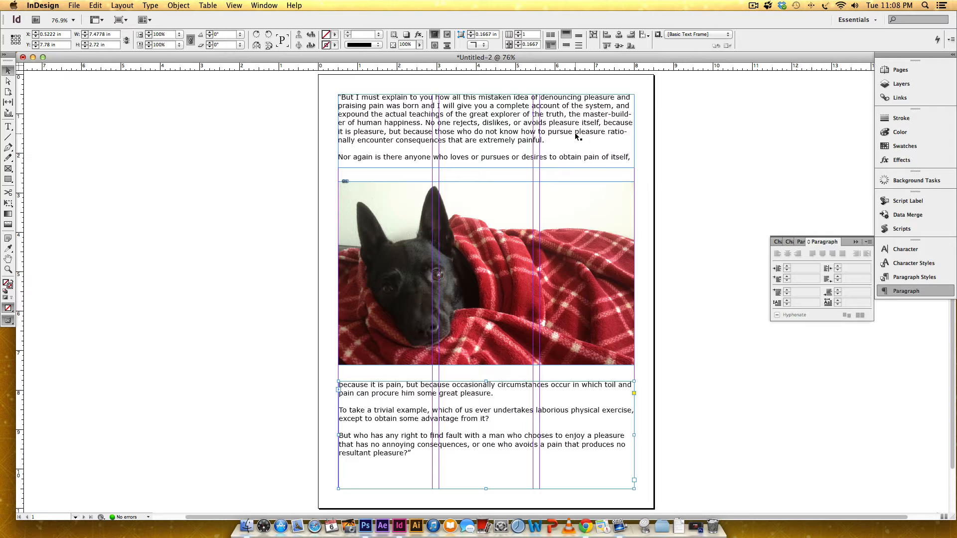
click(605, 161)
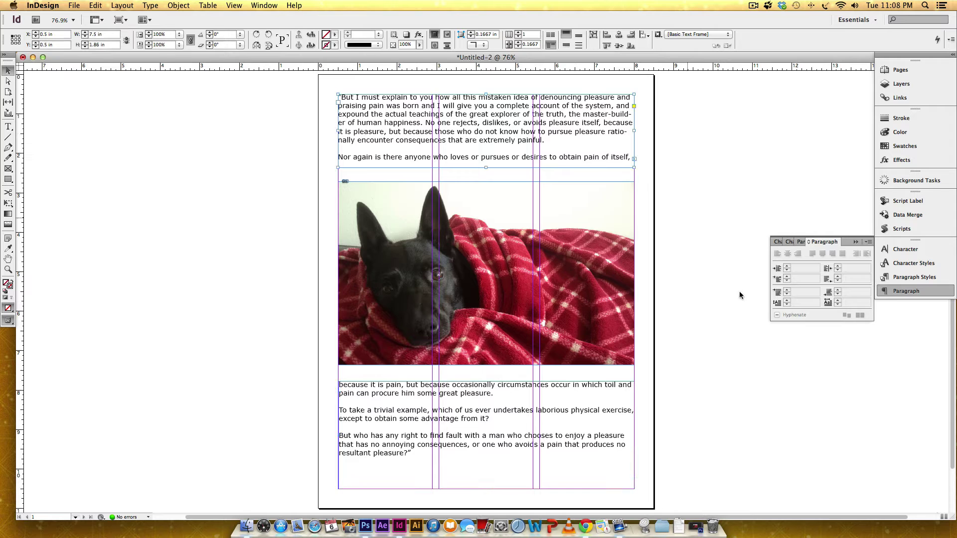
shift+click(530, 409)
double_click(553, 413)
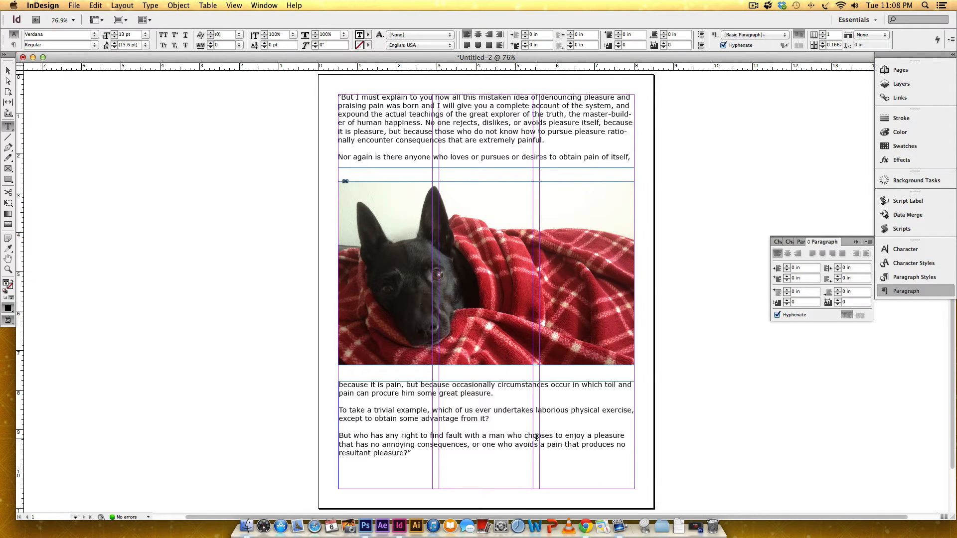
drag(424, 464, 333, 91)
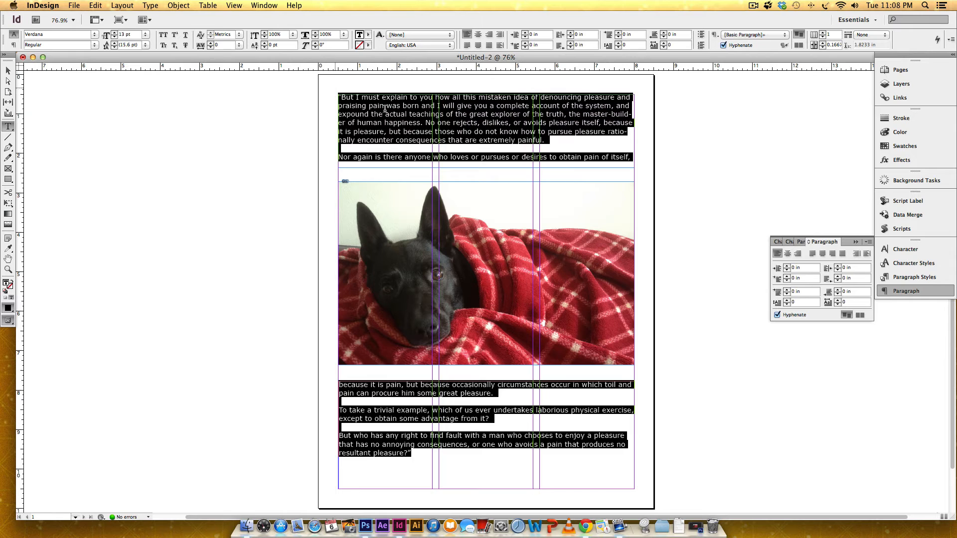
click(778, 315)
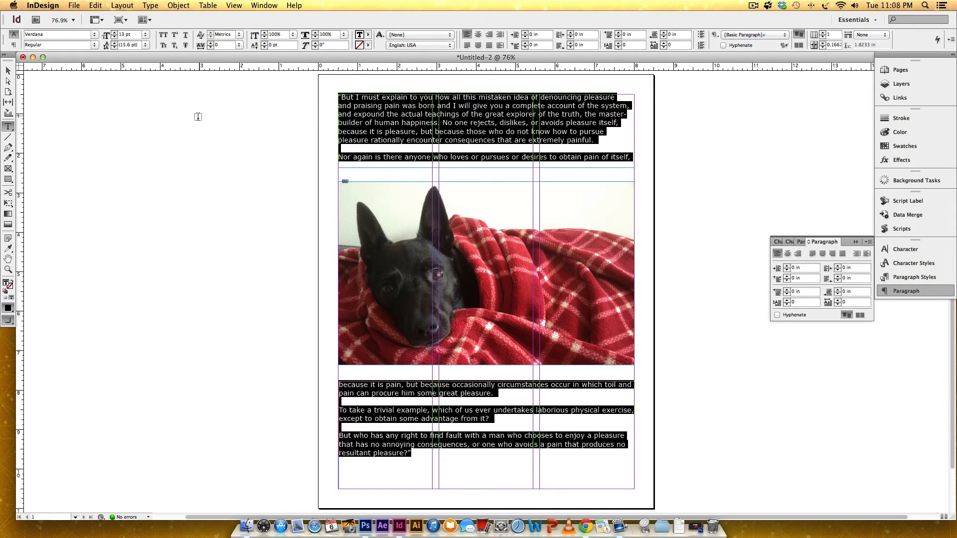
click(9, 71)
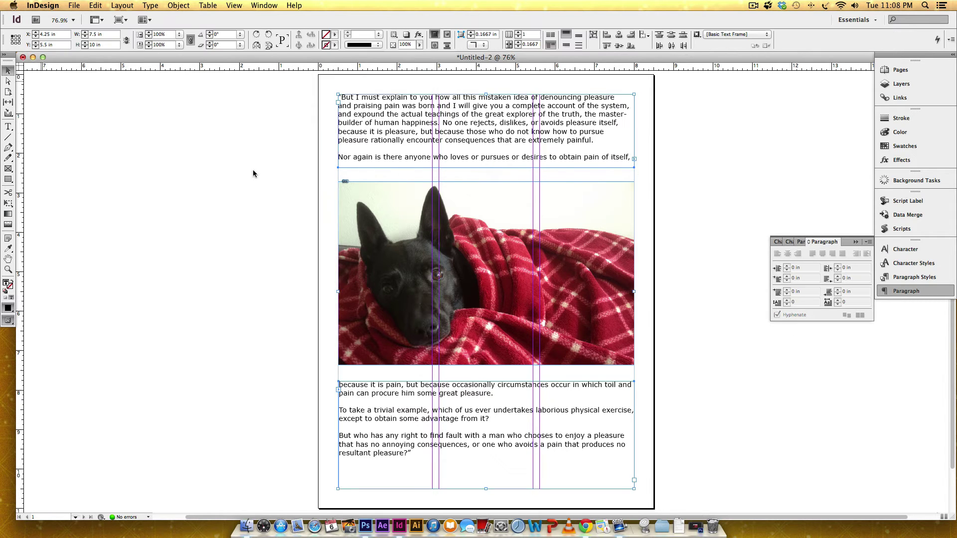
click(677, 208)
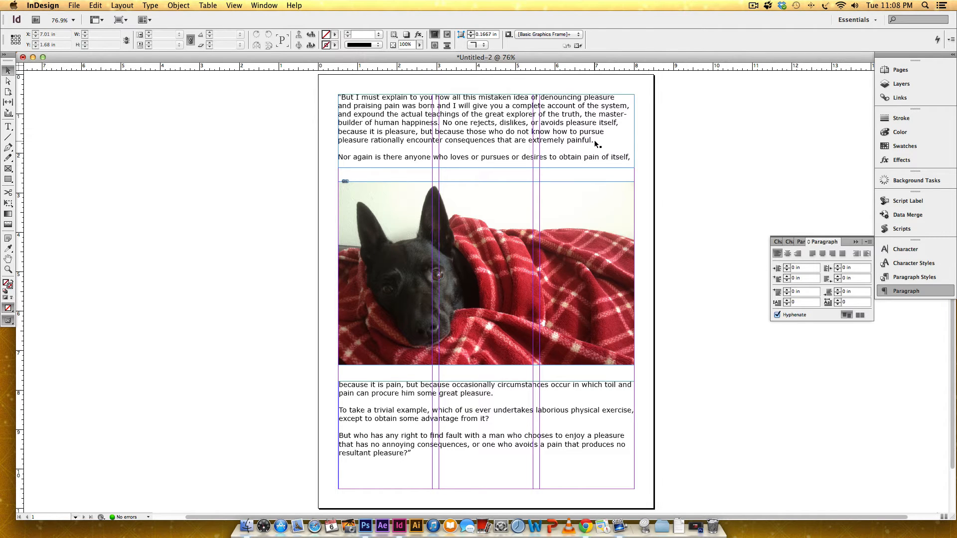
- Insert a frame break after the first paragraph so 'Nor again' starts the lower frame, removing empty lines
double_click(595, 140)
key(Return)
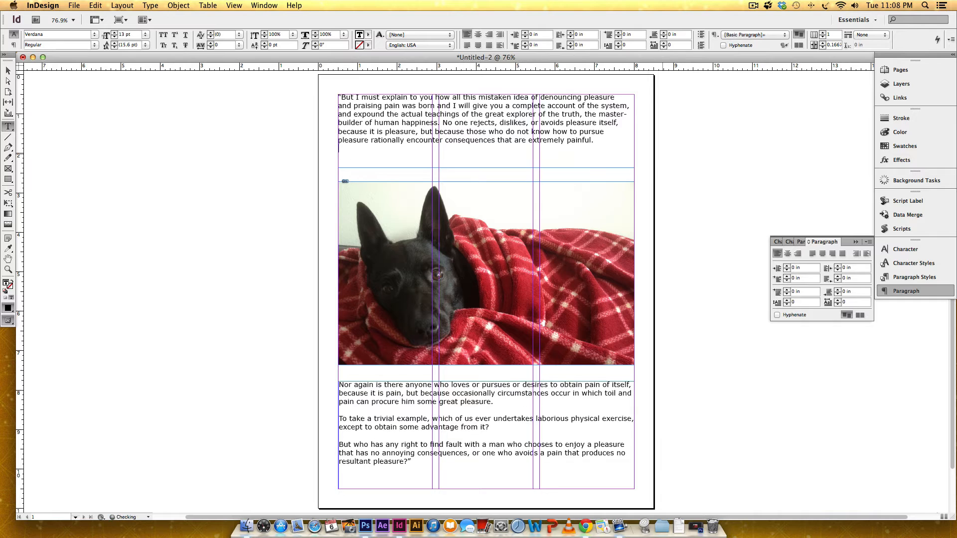
key(BackSpace)
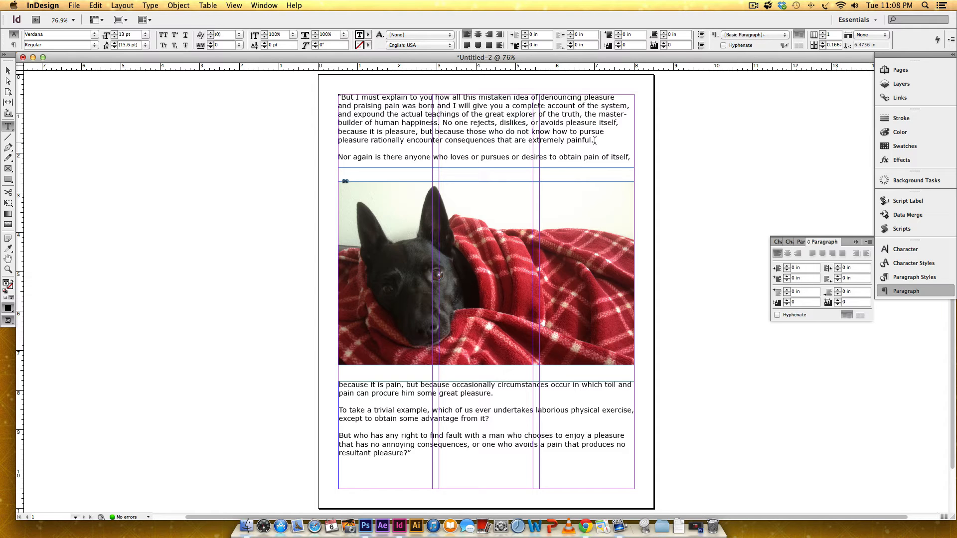
click(151, 6)
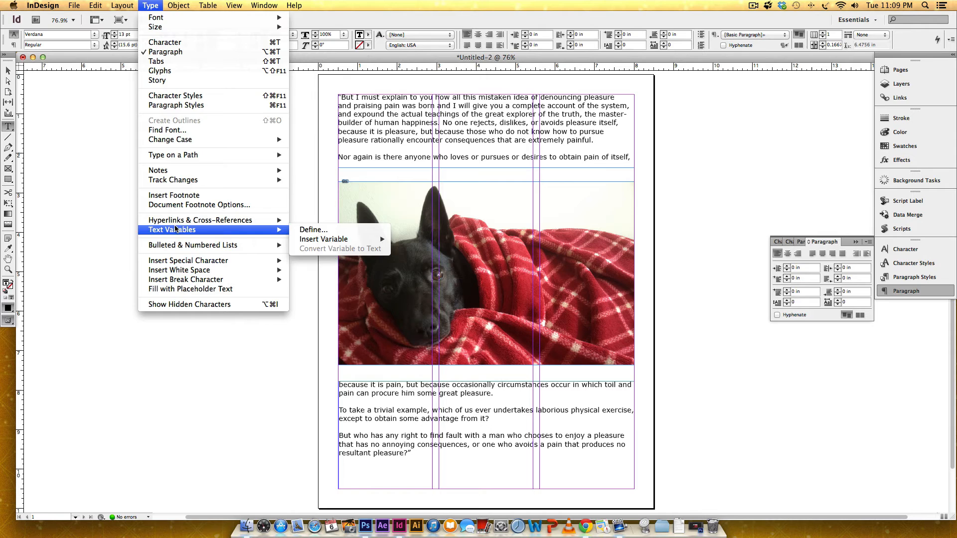
mouse_move(186, 279)
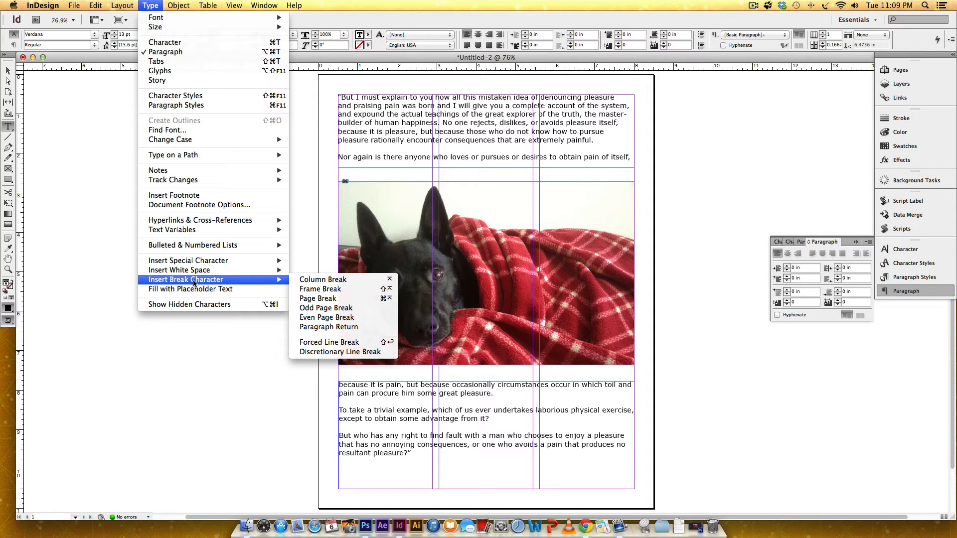
click(323, 290)
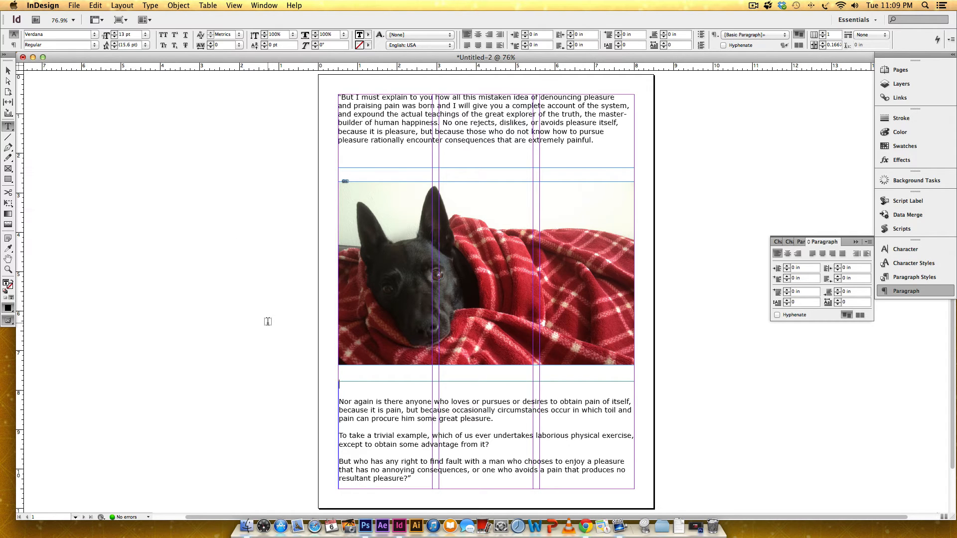
key(BackSpace)
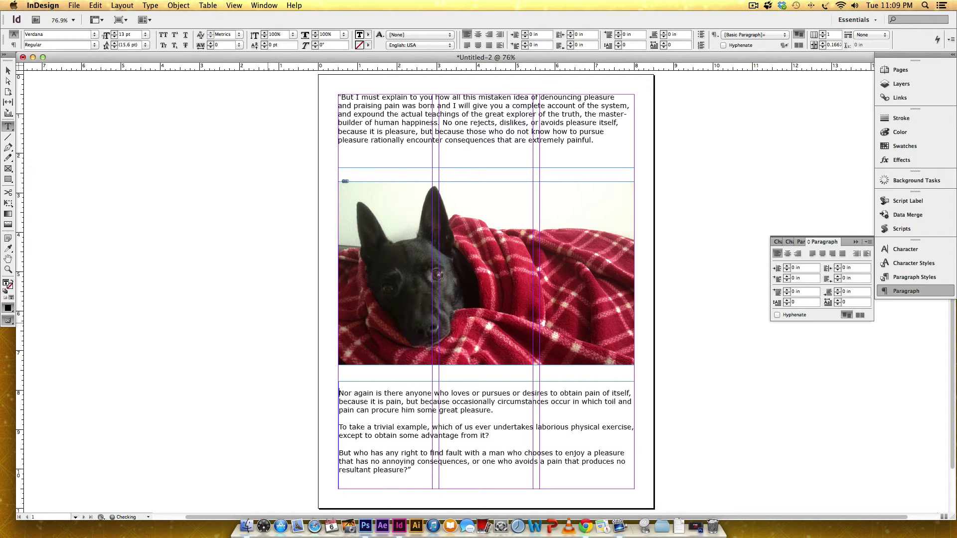
key(BackSpace)
key(BackSpace)
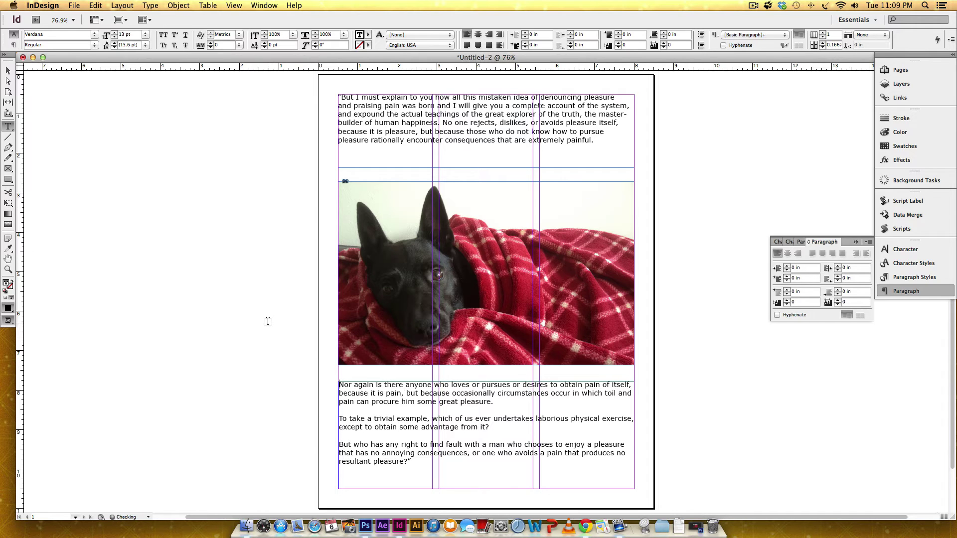
click(10, 71)
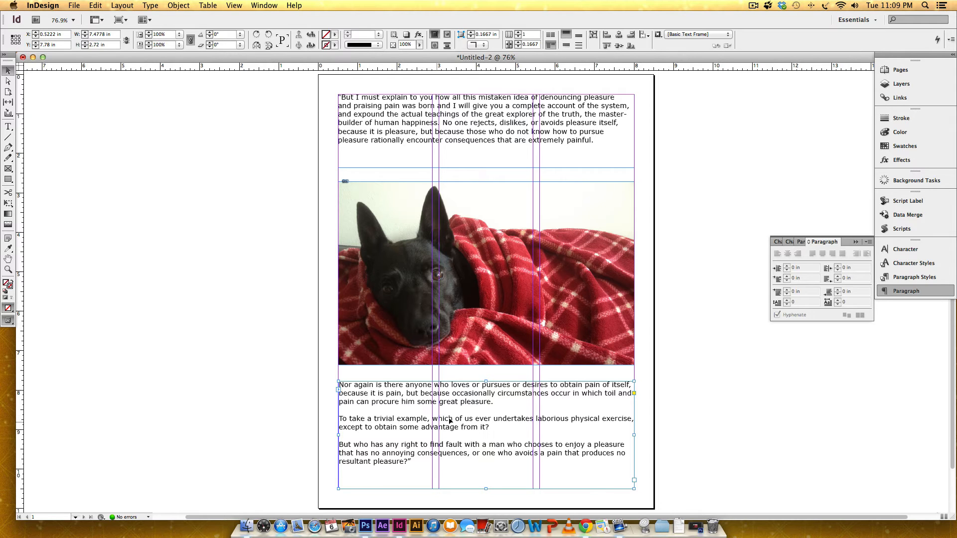
- Set the lower text frame to 3 columns via Text Frame Options
click(179, 6)
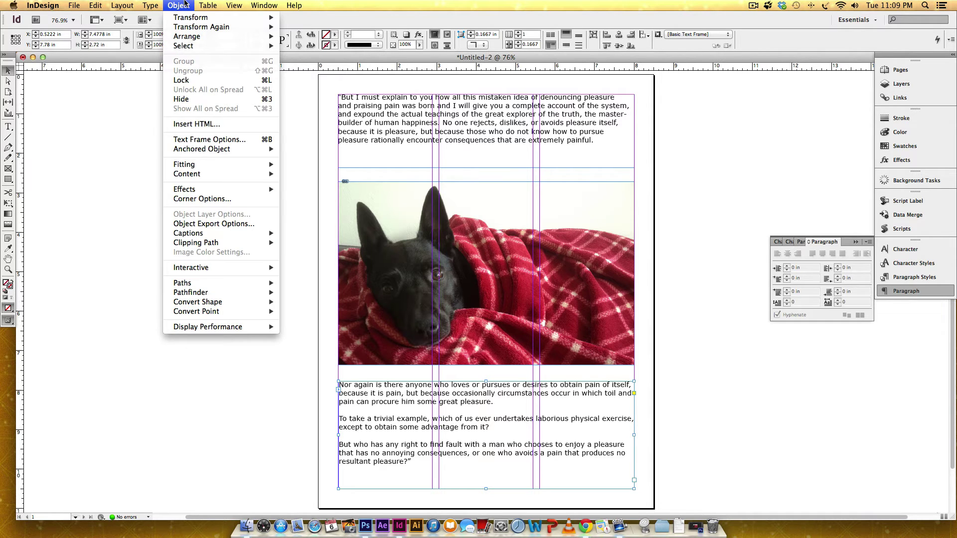
click(208, 139)
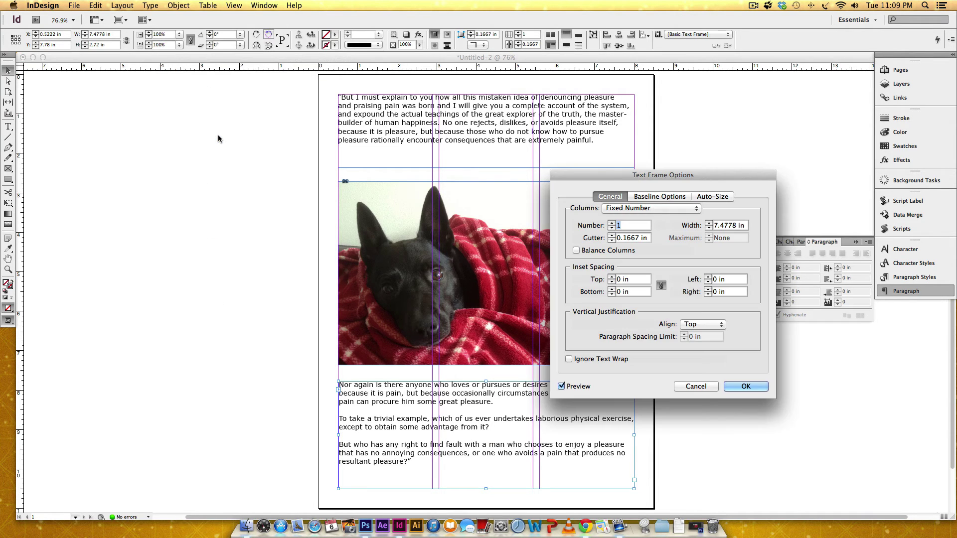
click(611, 223)
click(611, 224)
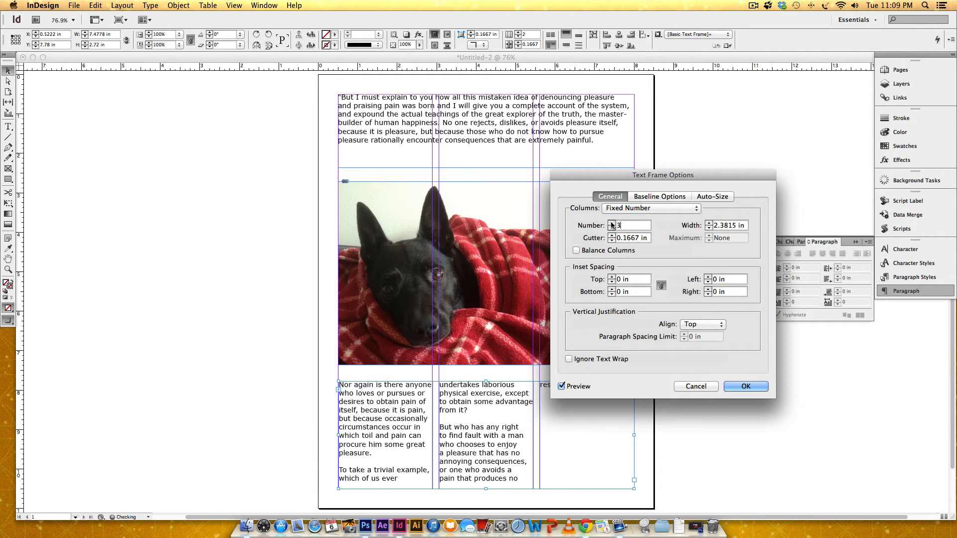
click(746, 387)
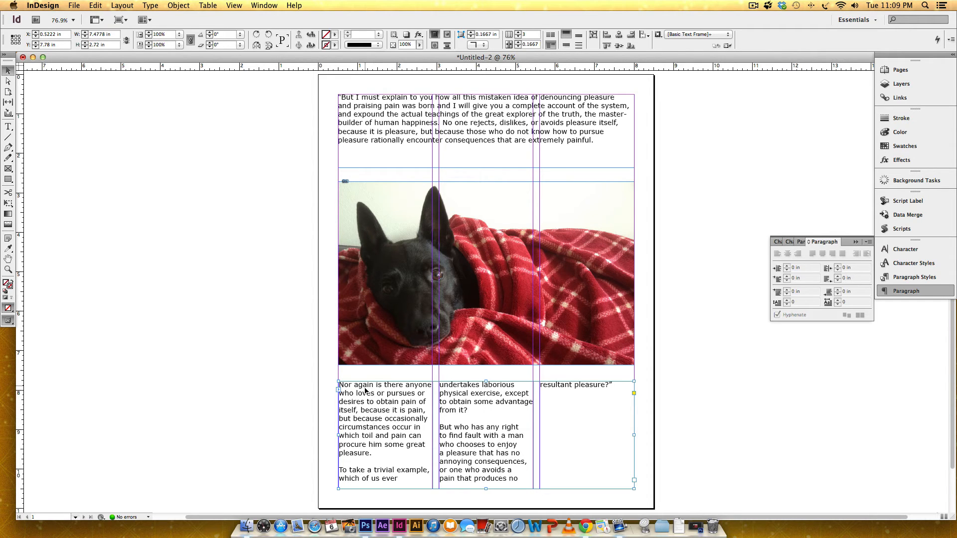
- Insert a column break so 'To take a trivial example' starts column two, deleting the blank line
double_click(373, 458)
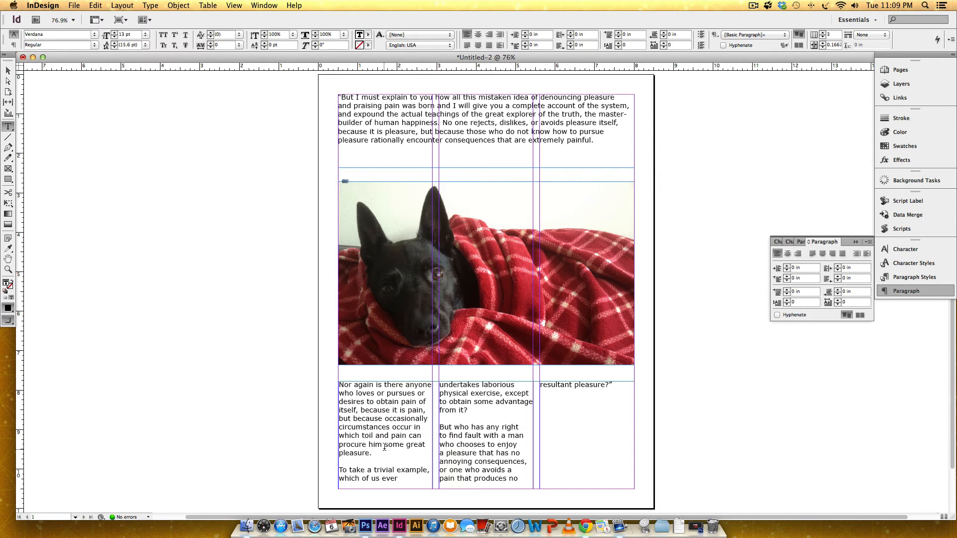
click(150, 5)
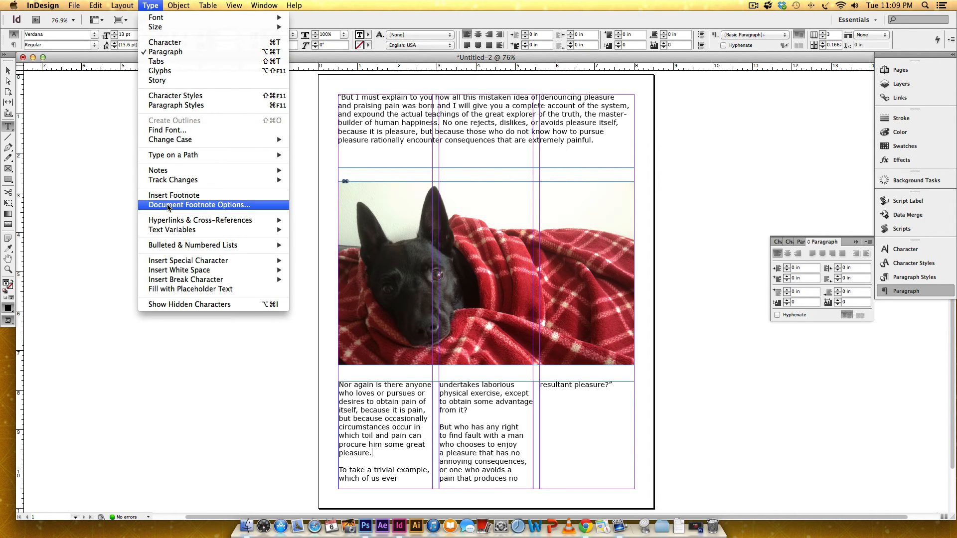
mouse_move(186, 280)
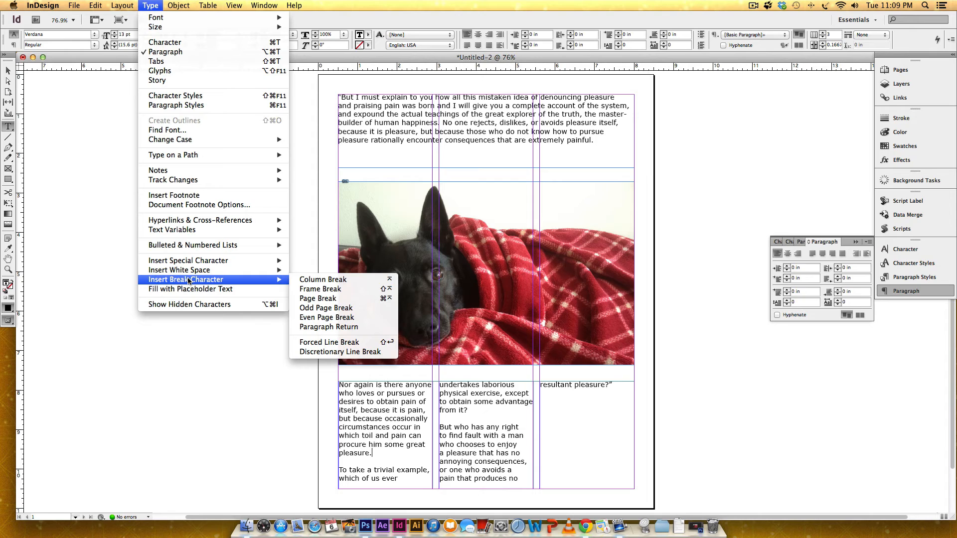
click(325, 280)
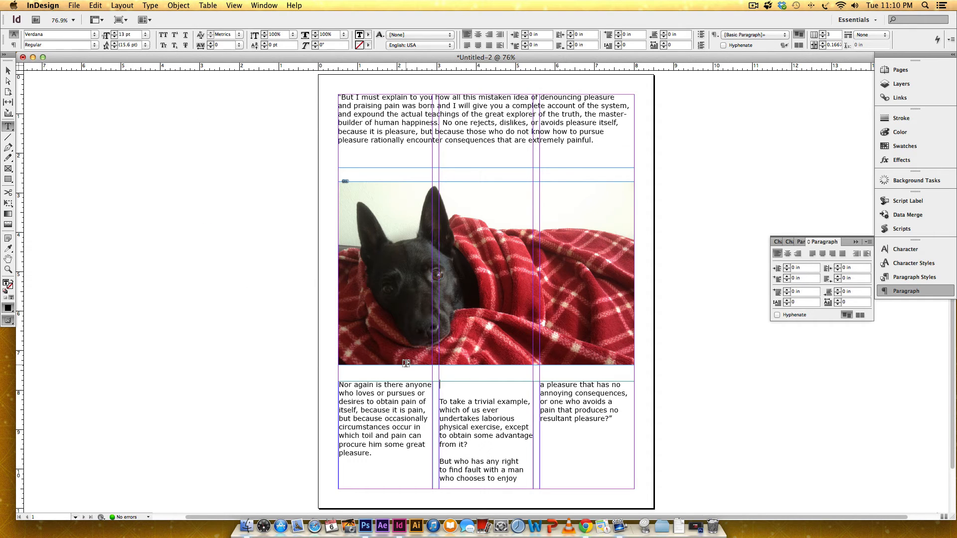
click(494, 391)
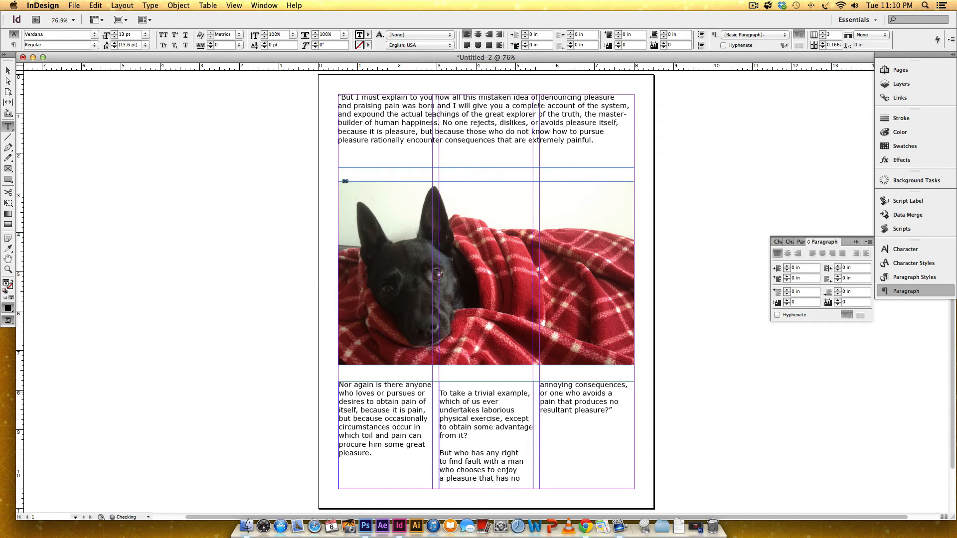
key(BackSpace)
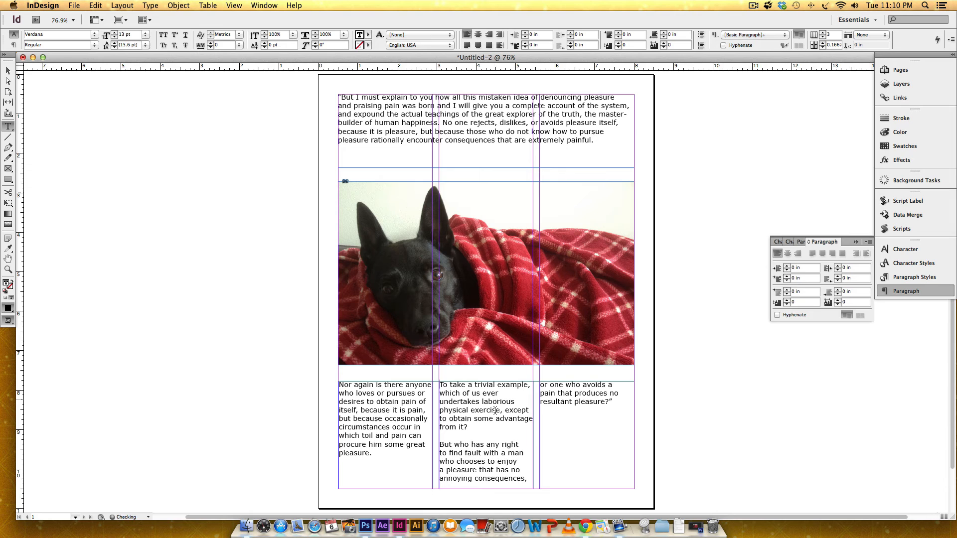
- Insert a column break after 'from it?' so 'But who has any right' starts column three
click(472, 427)
click(150, 6)
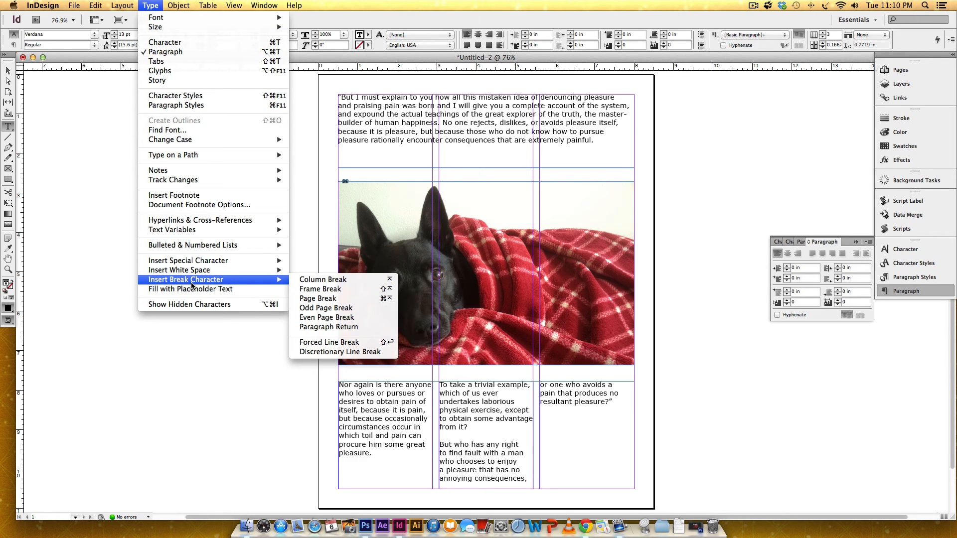
click(324, 281)
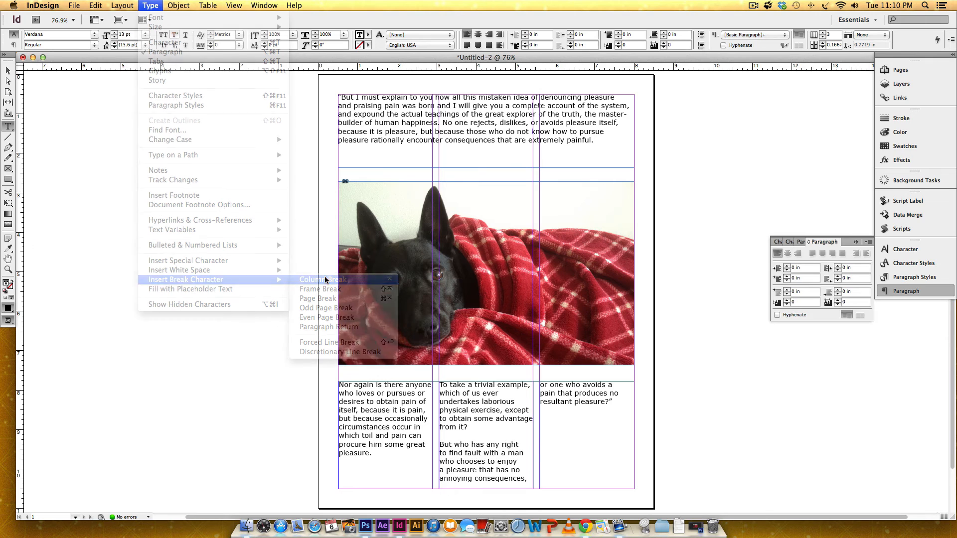
click(540, 402)
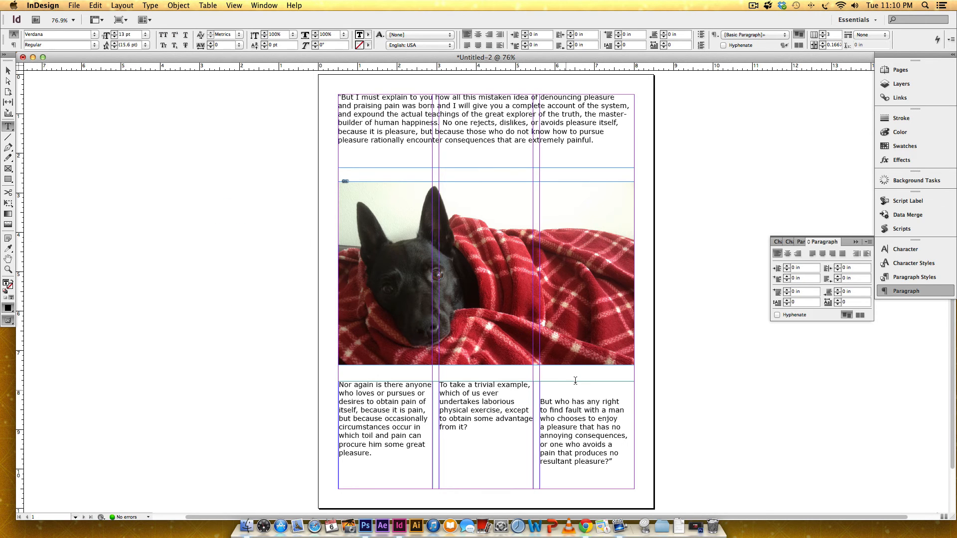
key(BackSpace)
key(BackSpace)
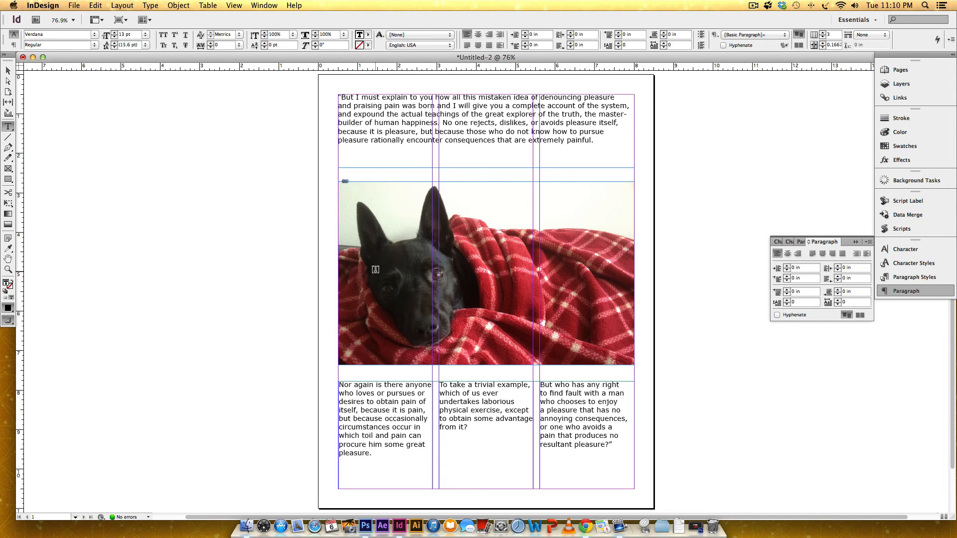
click(8, 71)
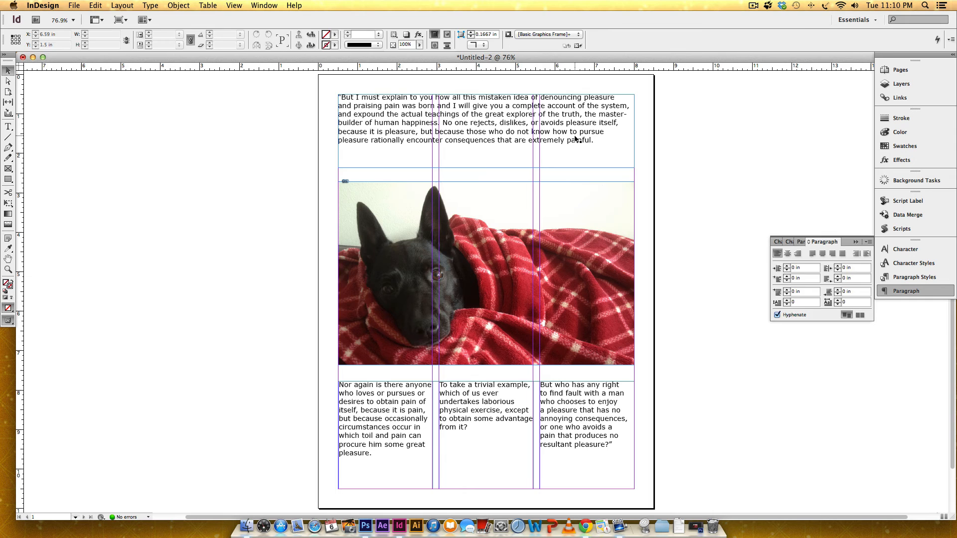
- Copy the whole opening paragraph from the top frame
double_click(591, 140)
drag(591, 139, 334, 92)
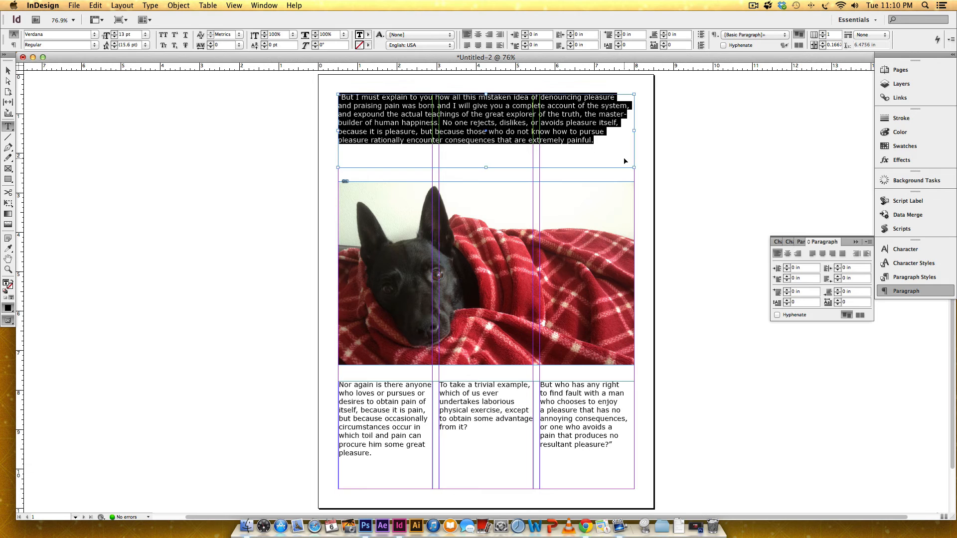
click(9, 73)
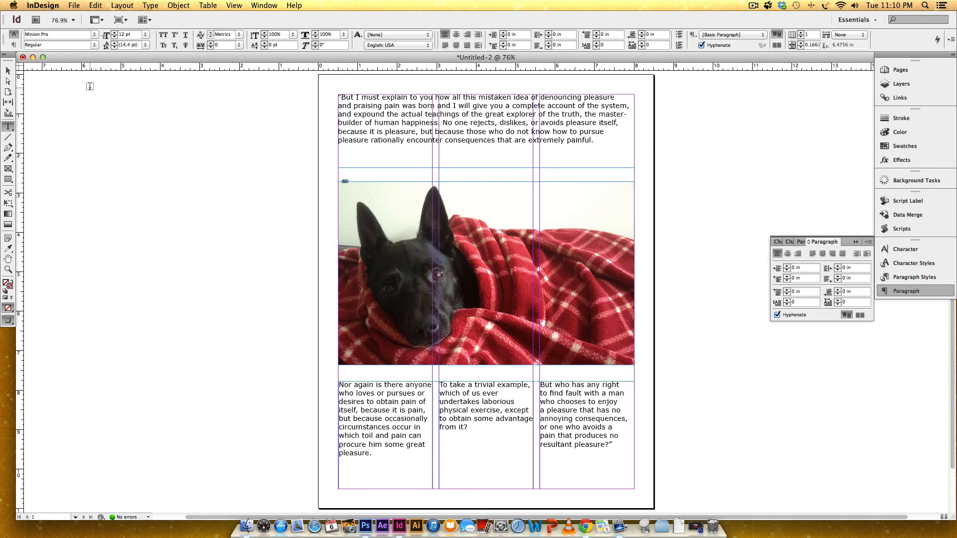
- Draw a narrow text frame on the left pasteboard, paste the paragraph, and move it lower
drag(90, 93, 170, 194)
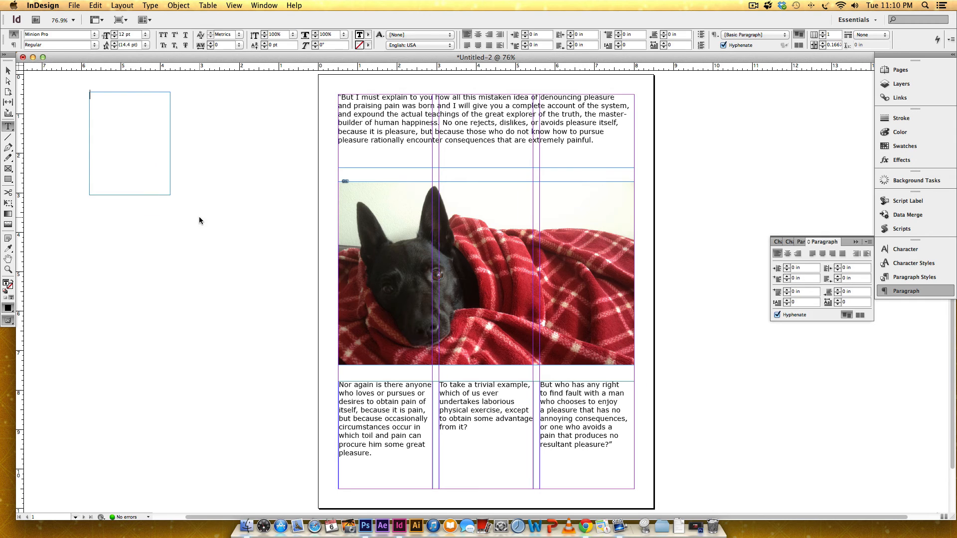
key(super+v)
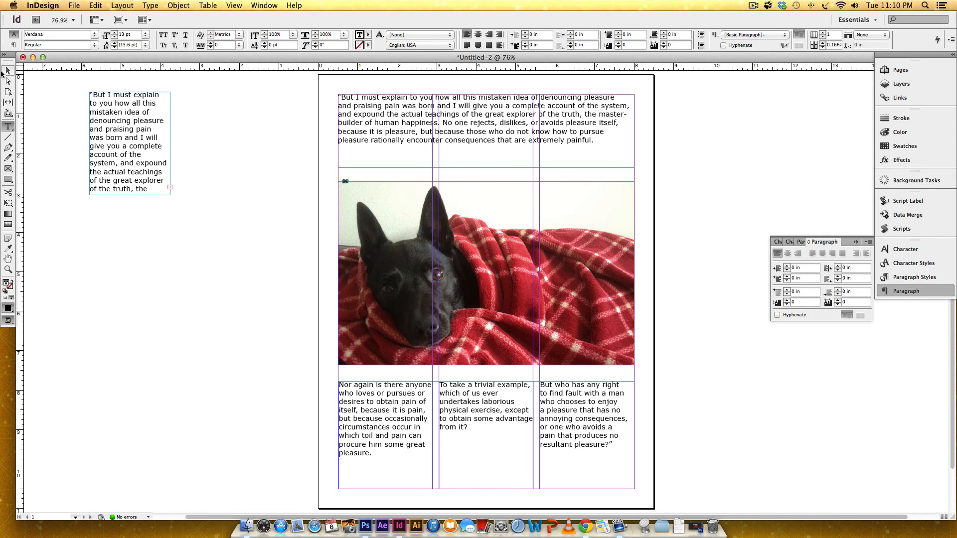
click(8, 72)
click(127, 143)
drag(145, 138, 146, 181)
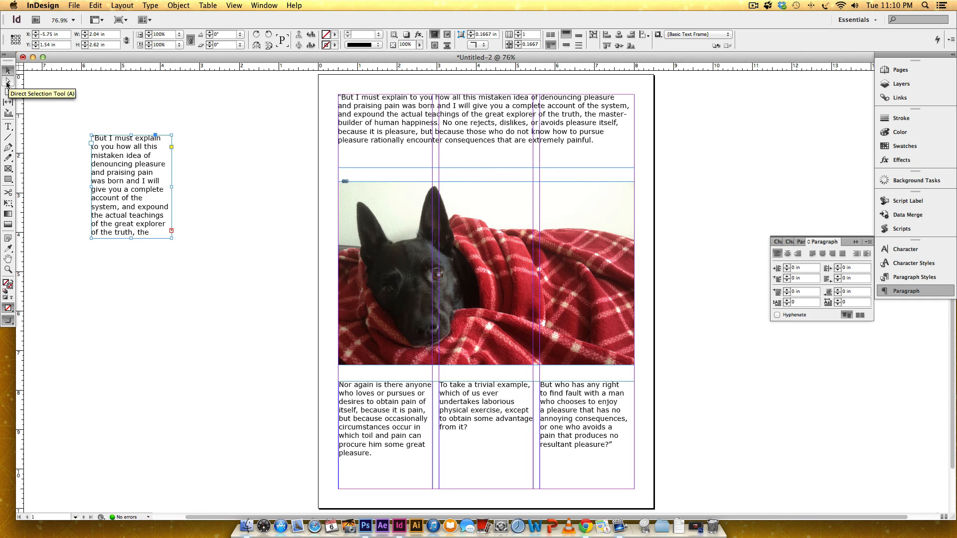
click(8, 84)
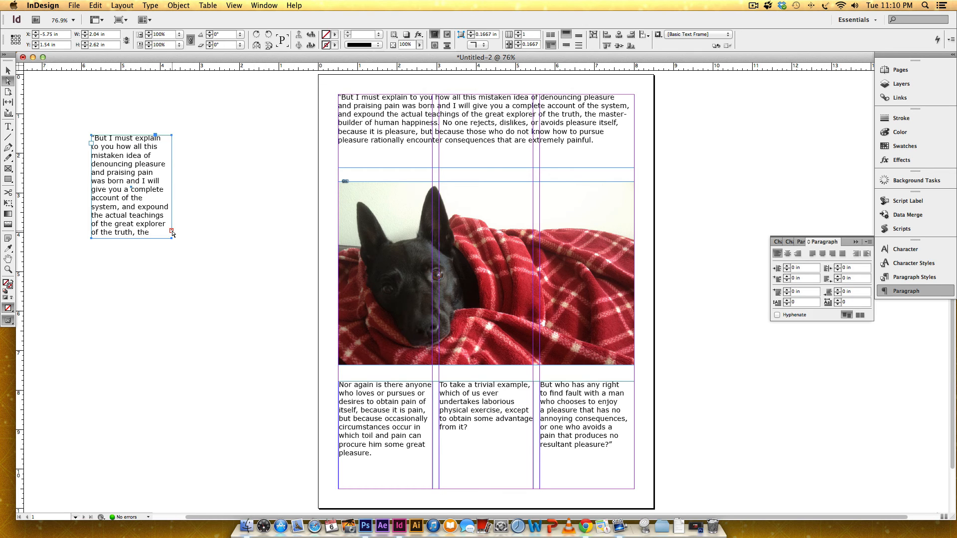
click(173, 233)
click(195, 152)
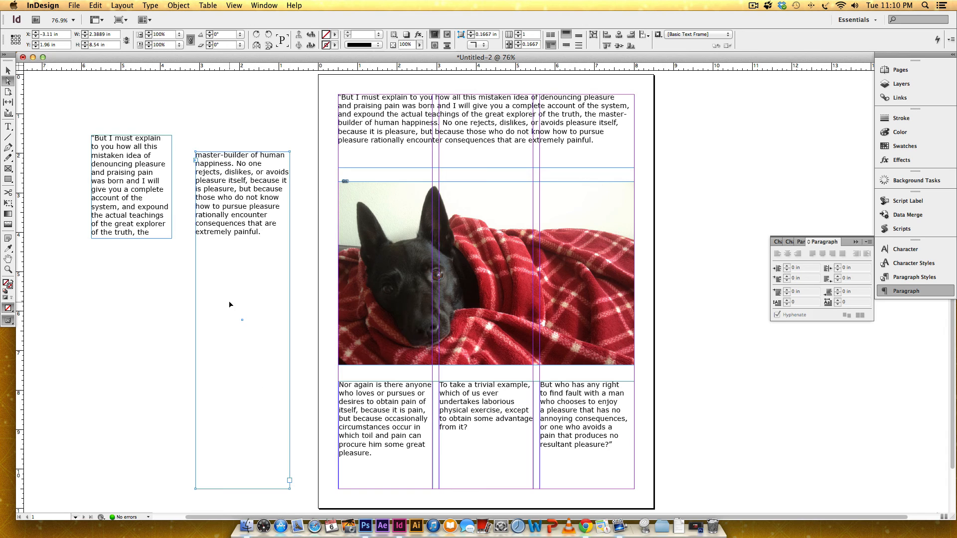
drag(241, 166, 227, 150)
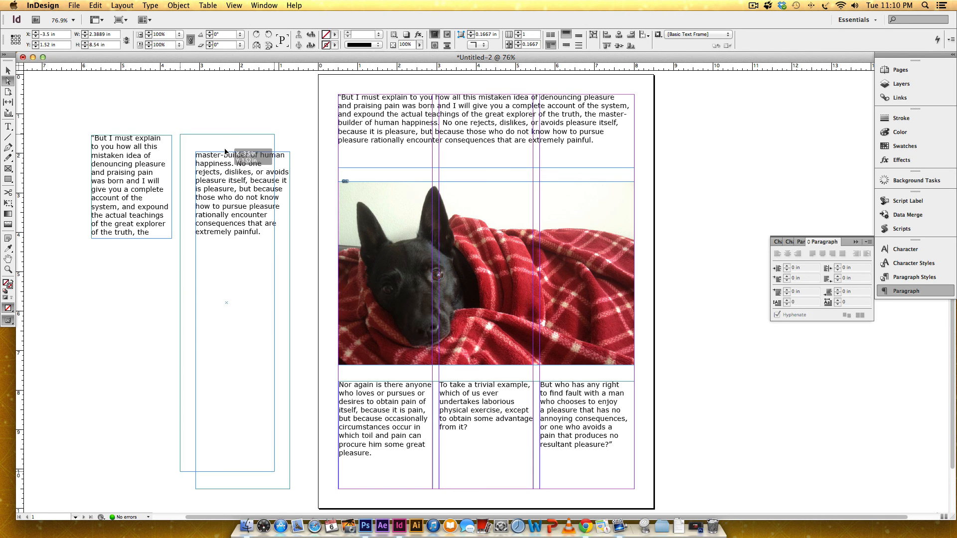
click(274, 133)
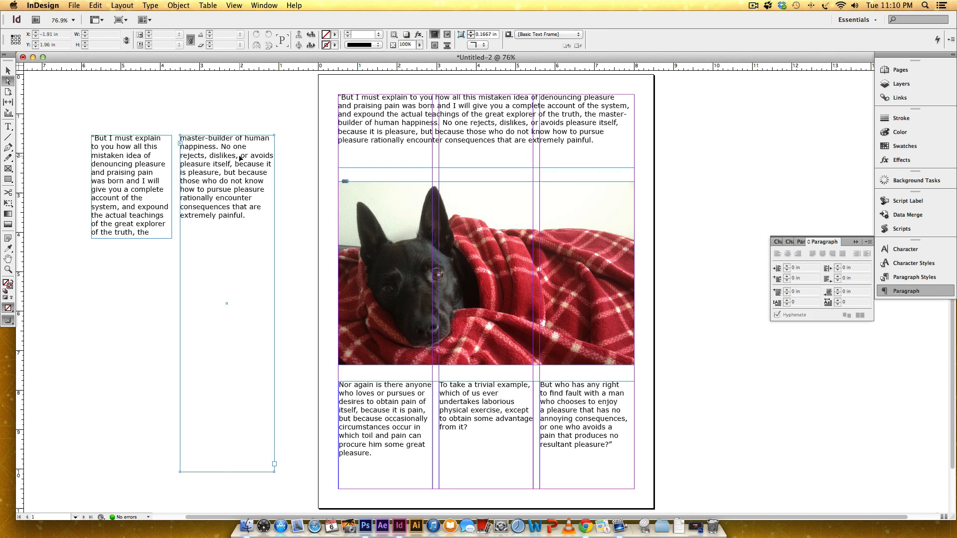
key(super+z)
key(super+z)
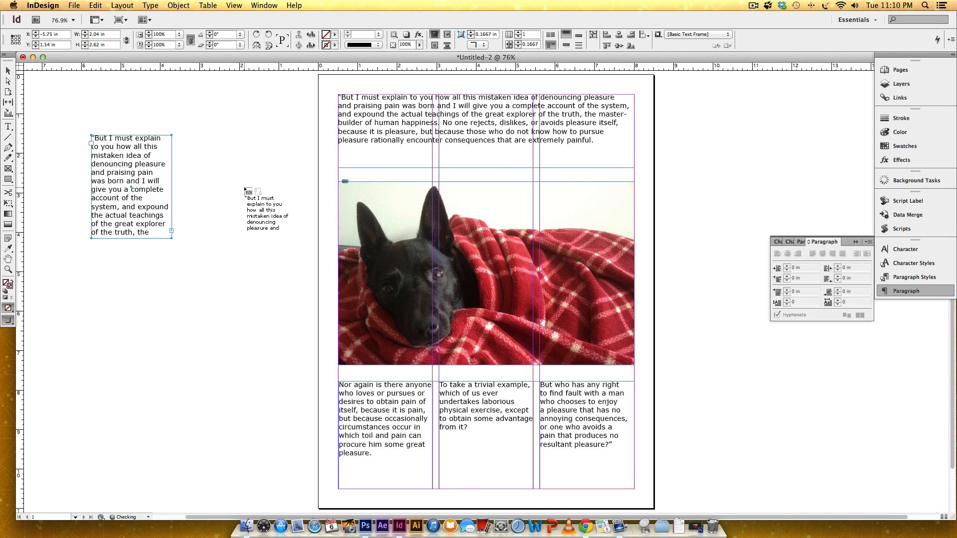
key(Escape)
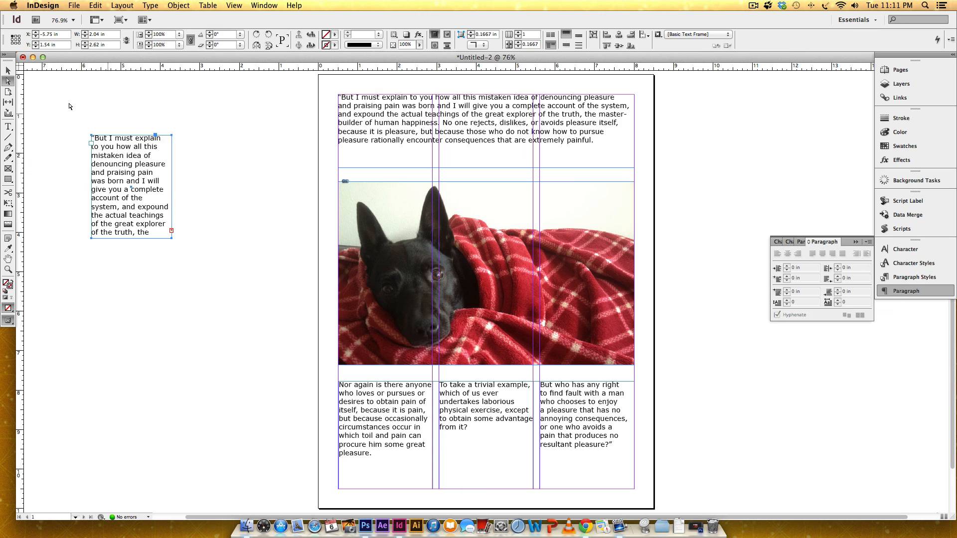
- Draw an empty text frame on the pasteboard to the right of the first frame
click(9, 127)
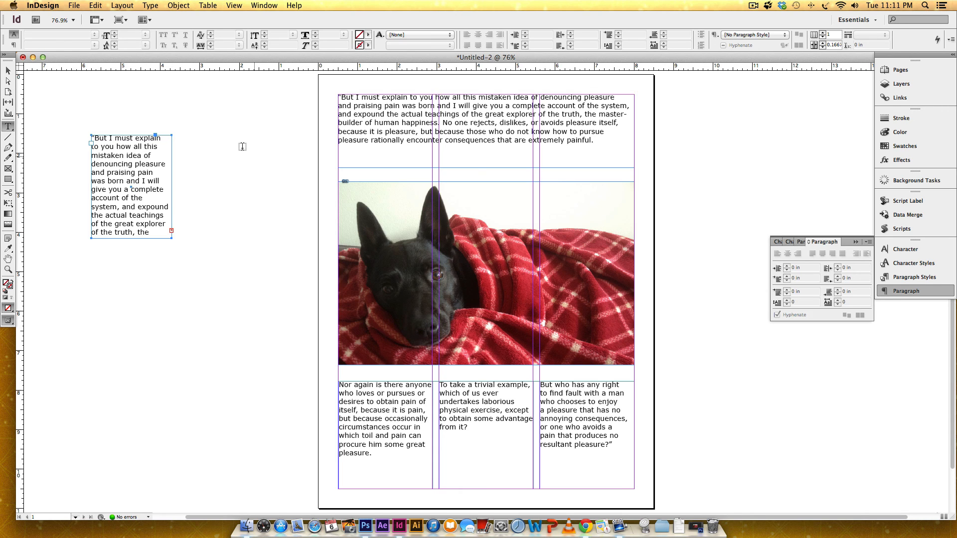
drag(181, 135, 325, 240)
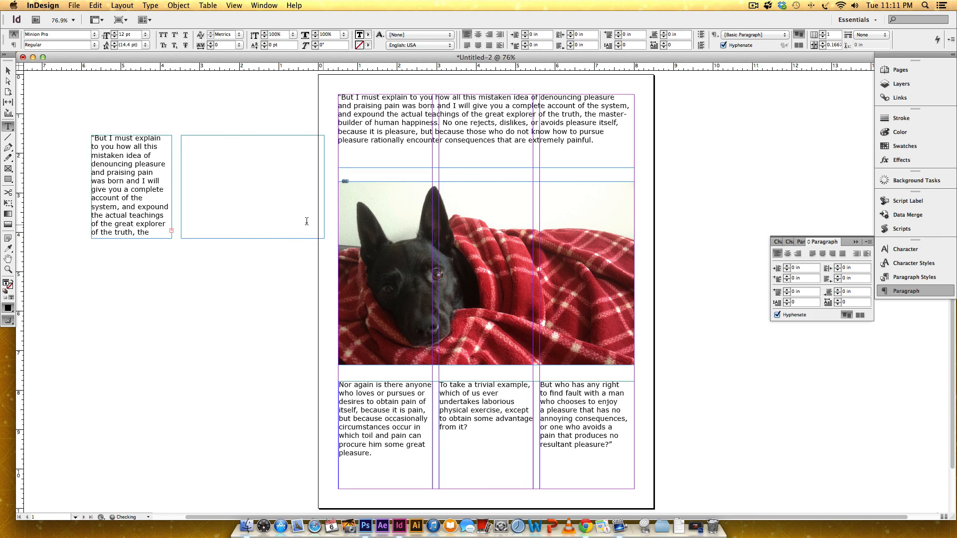
- Thread the left frame's overflowing text into the empty right frame via its out port
click(9, 81)
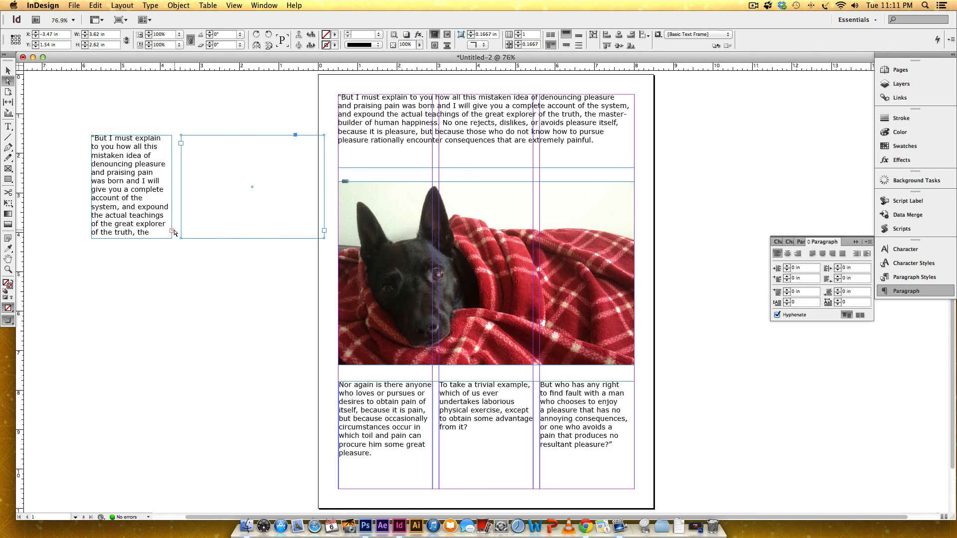
click(173, 232)
click(172, 231)
click(194, 147)
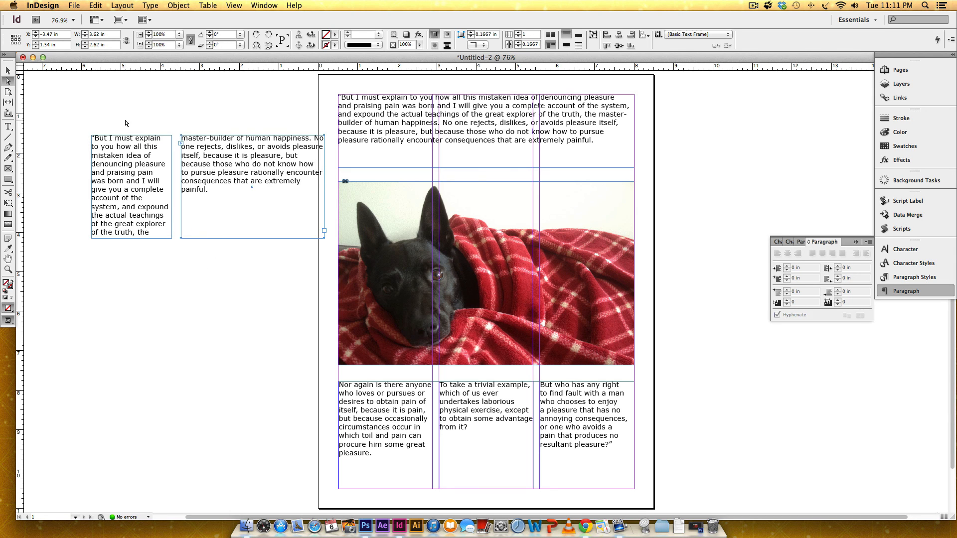
- Move both linked frames further left on the pasteboard and deselect
shift+click(150, 176)
drag(238, 168, 212, 163)
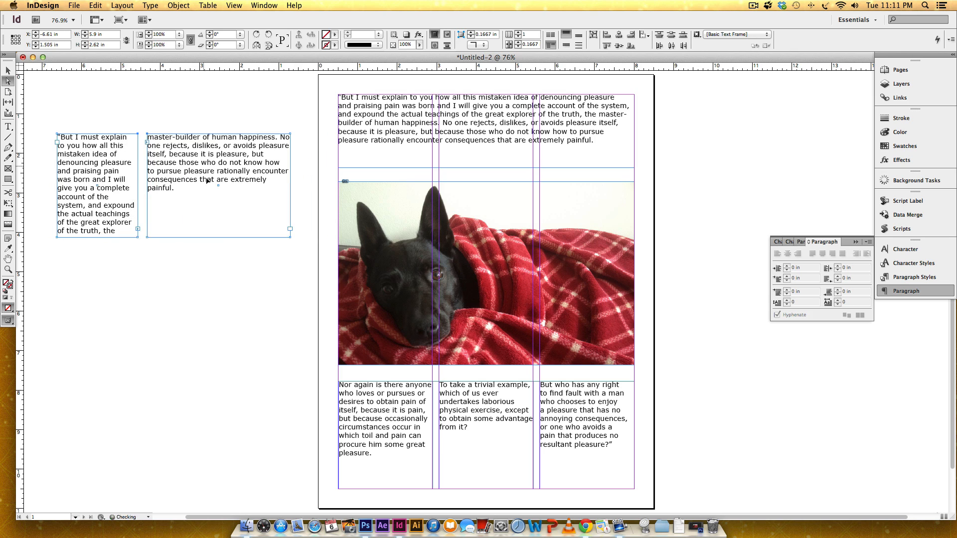
click(215, 281)
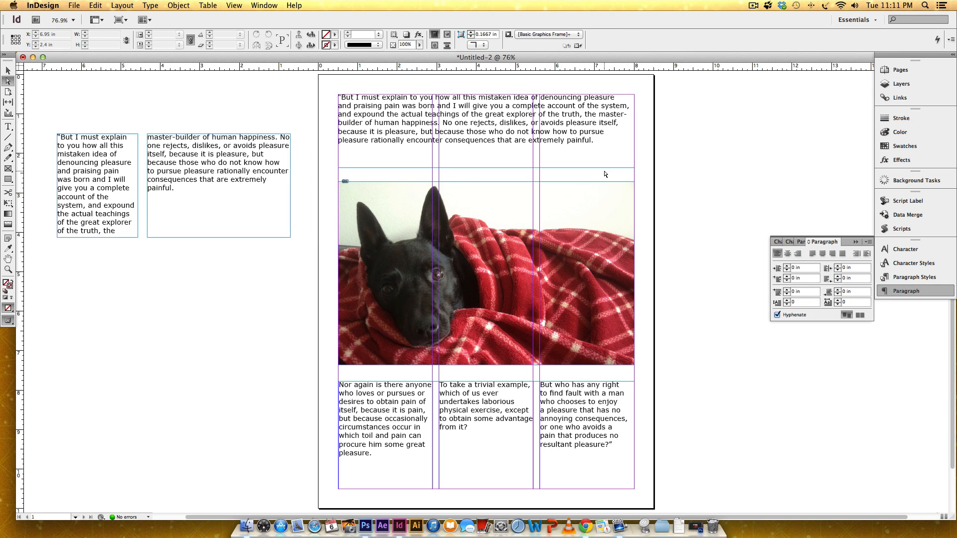